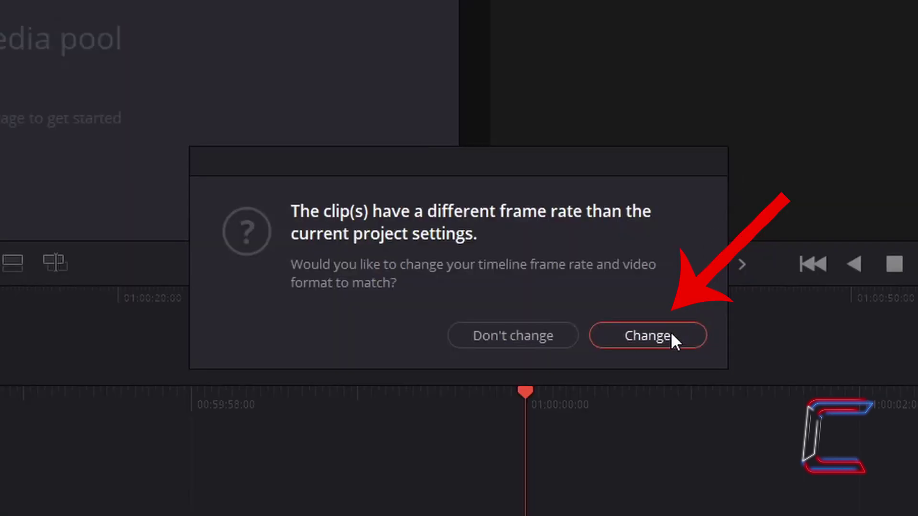
Accept changing the timeline frame rate to match seaside.mp4.
left_click(648, 335)
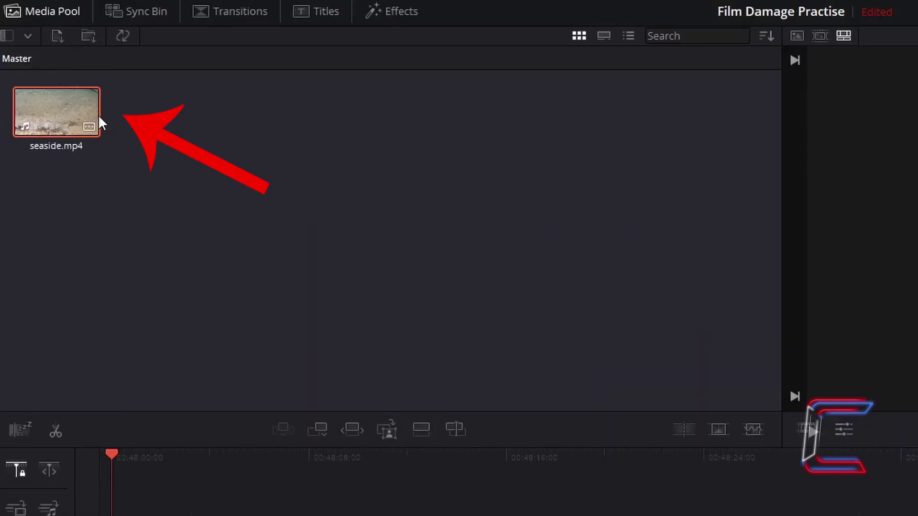
Append seaside.mp4 to a new Timeline 1 and select the clip on its track.
left_click(324, 431)
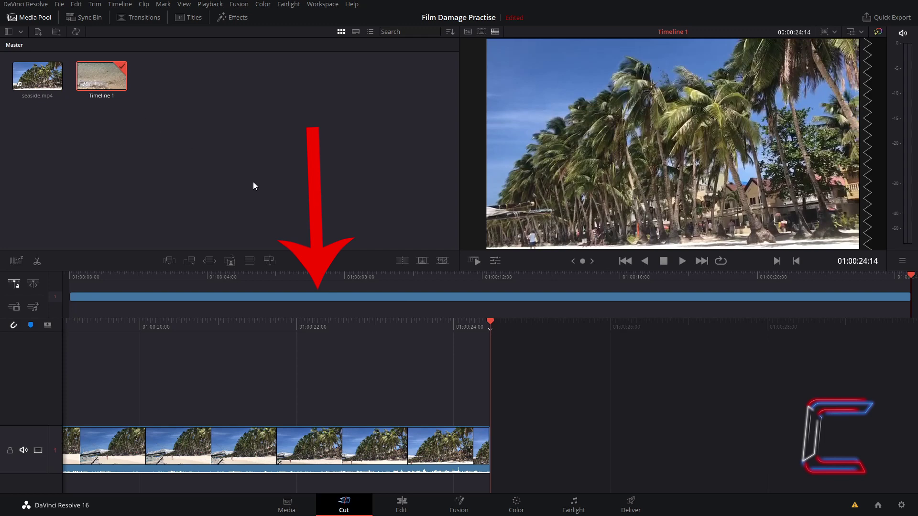
left_click(562, 299)
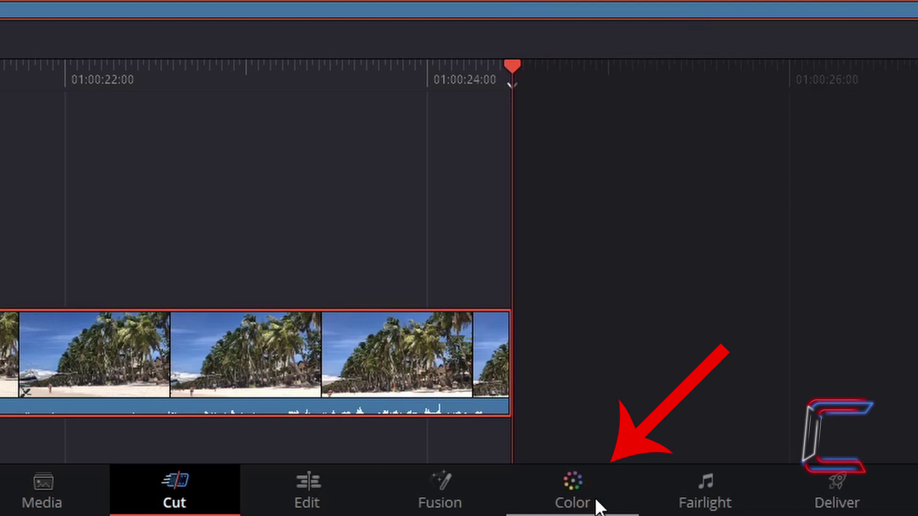
On the Color page, drag Film Damage from the ResolveFX Texture effects into the node graph.
left_click(598, 506)
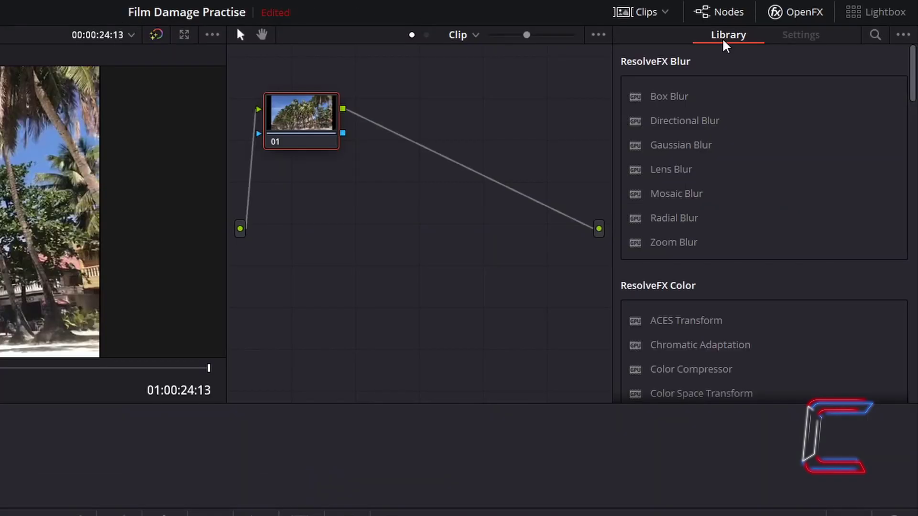
scroll(732, 114, "down", 4)
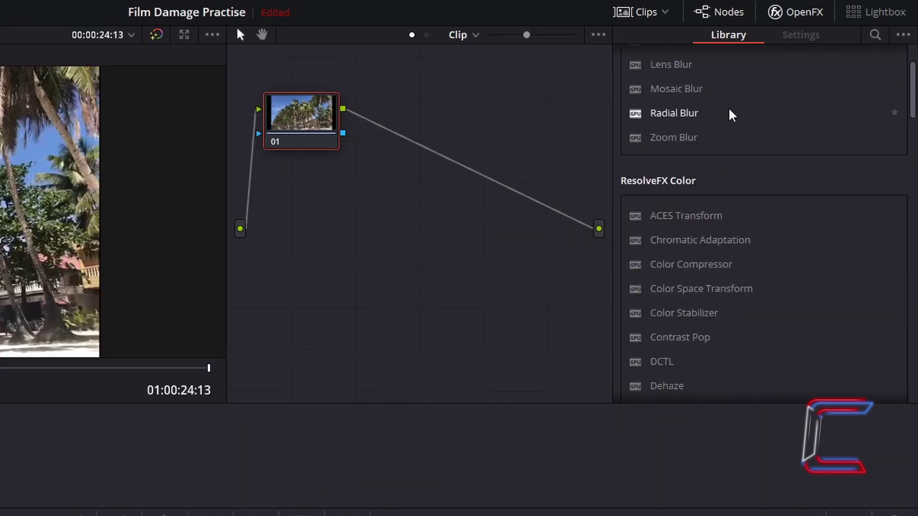
scroll(731, 115, "down", 10)
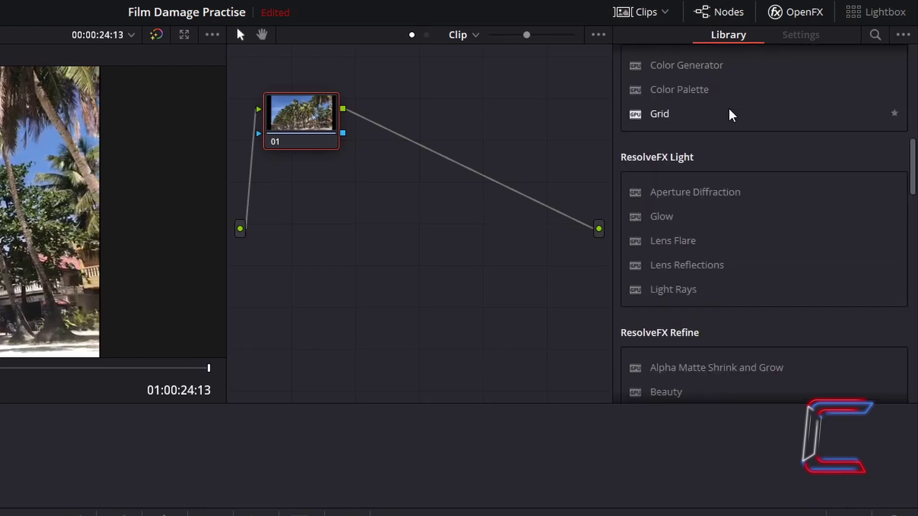
scroll(731, 115, "down", 15)
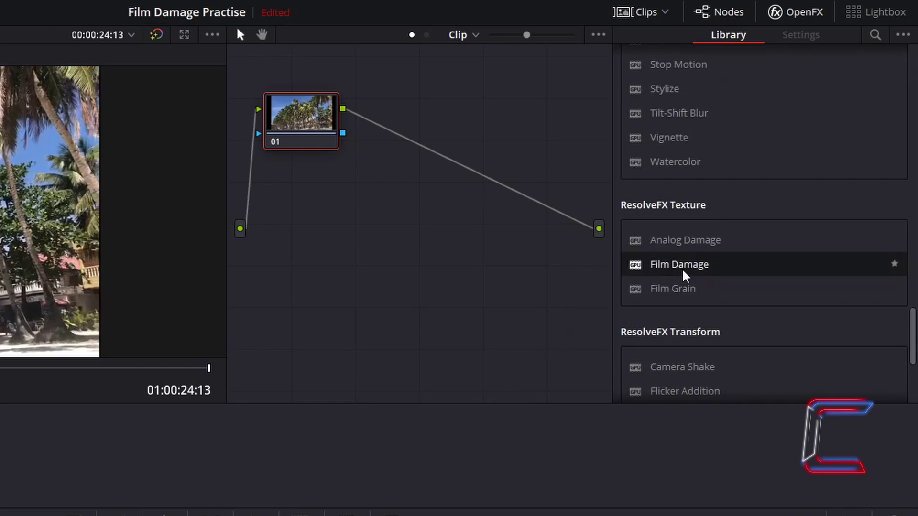
left_click_drag(683, 274, 297, 135)
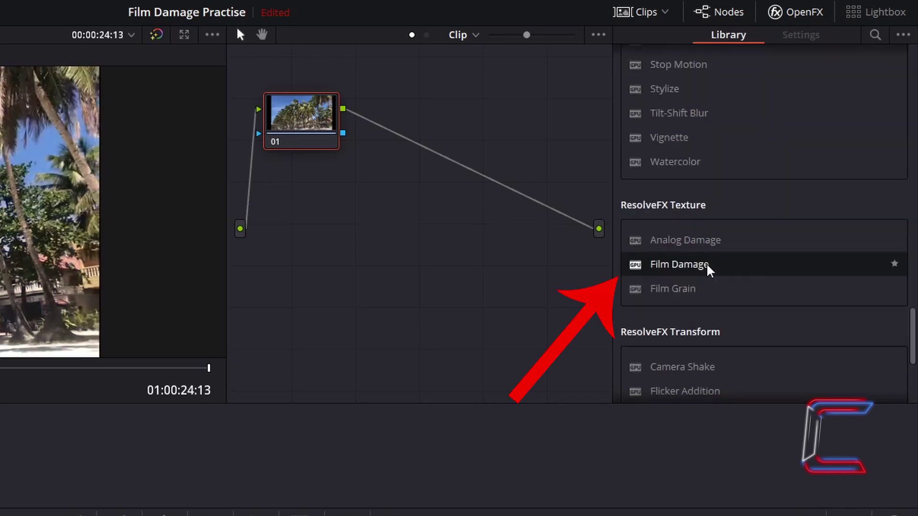
left_click_drag(709, 270, 437, 238)
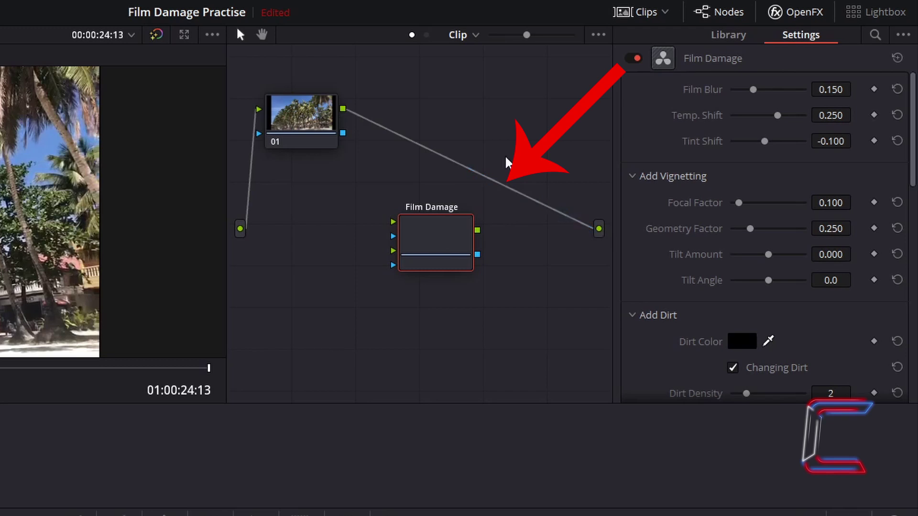
Rewire node 01 into Film Damage and Film Damage into the output, then compare with the effect off.
left_click(556, 217)
key("Delete")
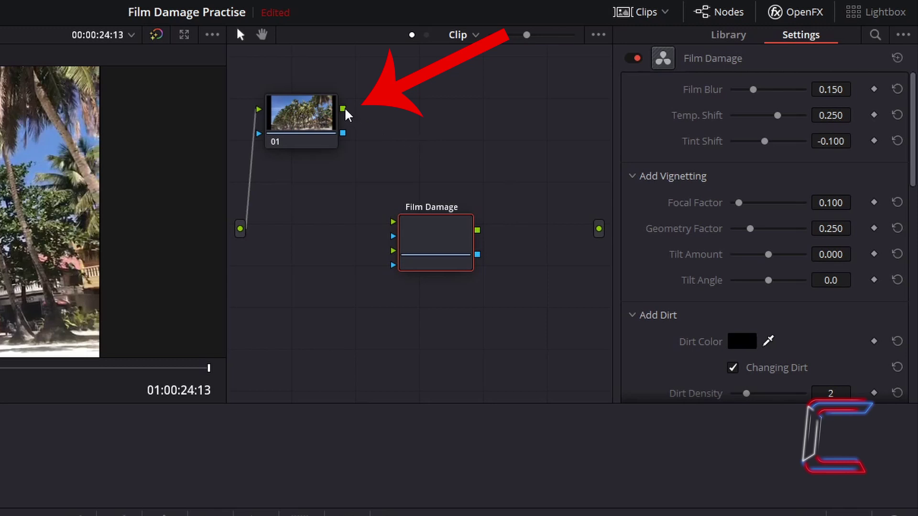
left_click_drag(344, 110, 396, 223)
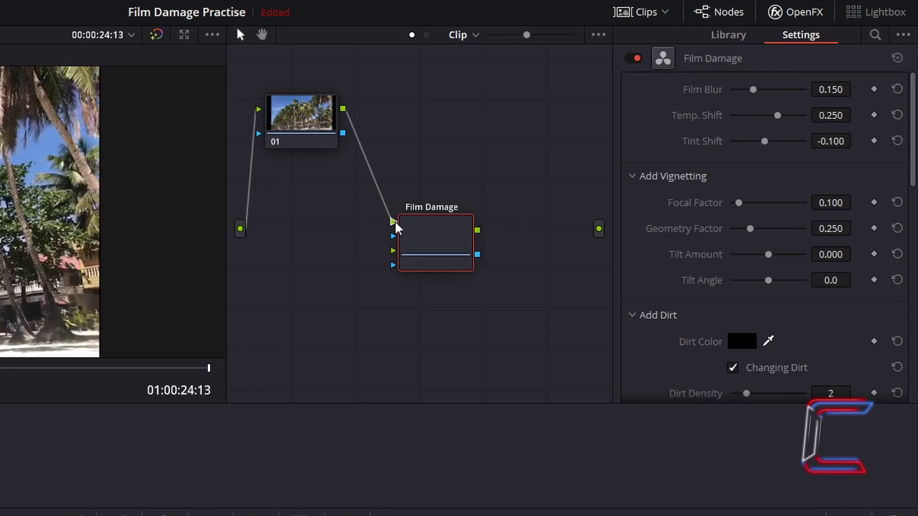
left_click_drag(397, 228, 397, 227)
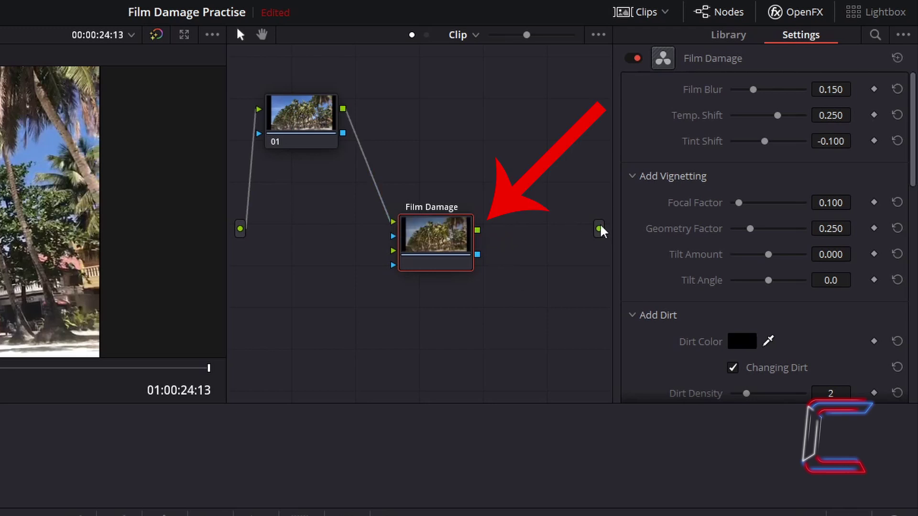
left_click_drag(479, 230, 603, 229)
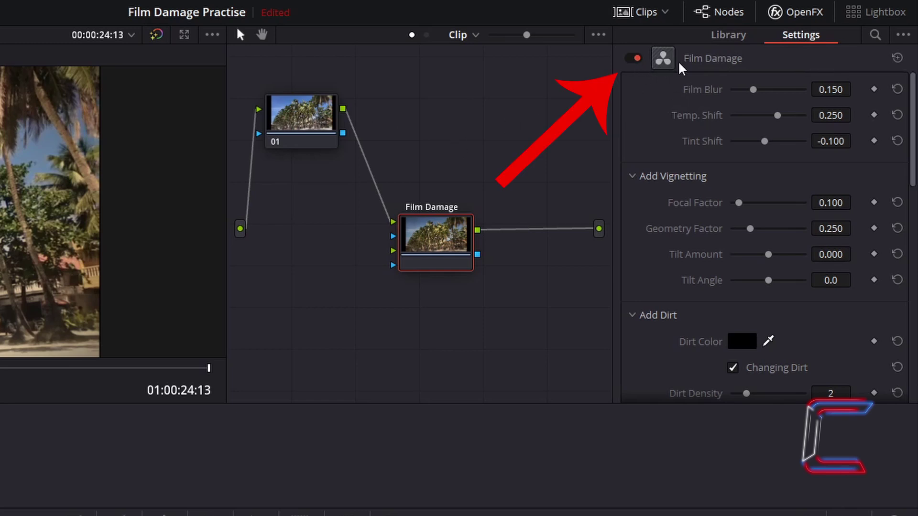
left_click(633, 58)
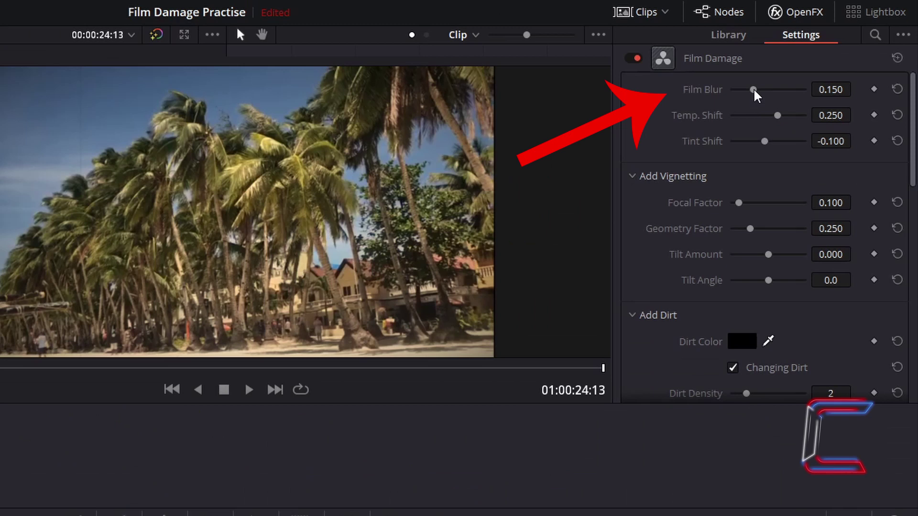
Give Film Damage a Film Blur of 0.184, Temp. Shift 0.388 and Tint Shift 0.286.
left_click_drag(753, 90, 789, 97)
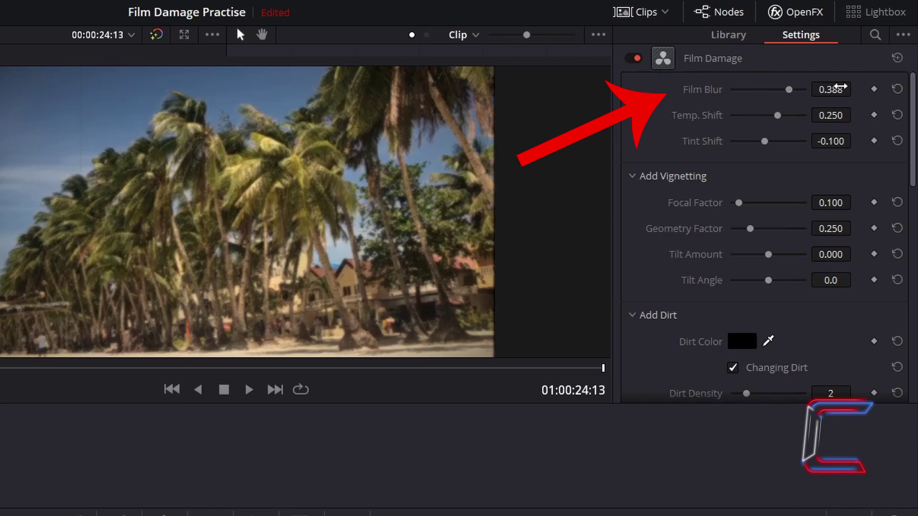
left_click(840, 87)
key("ctrl+a")
type("0.184")
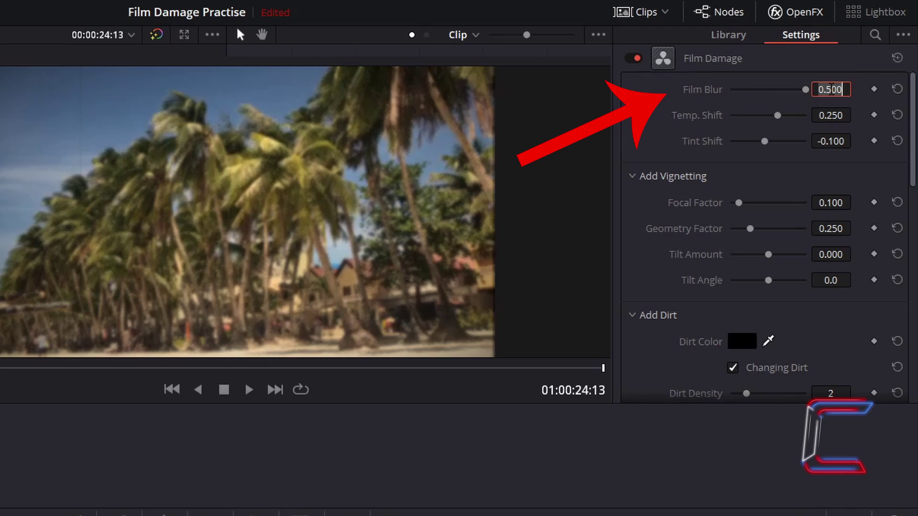
key("Return")
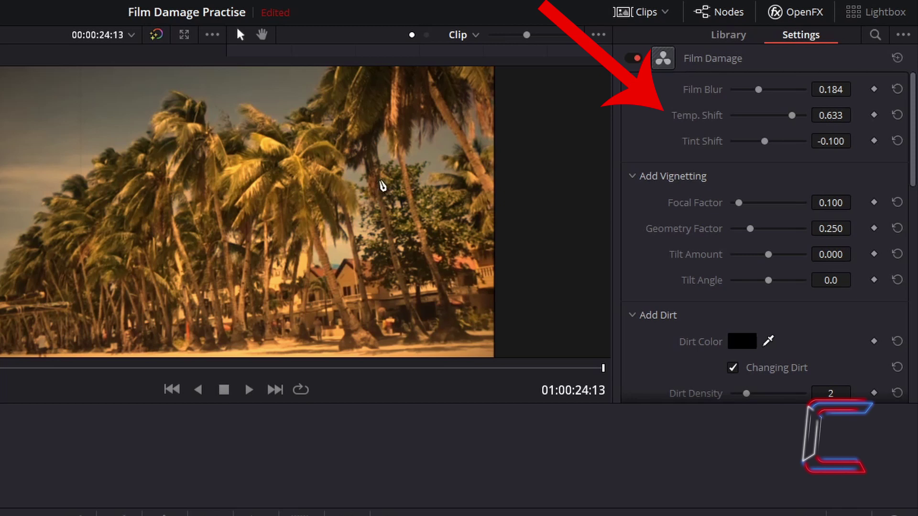
left_click_drag(791, 116, 736, 117)
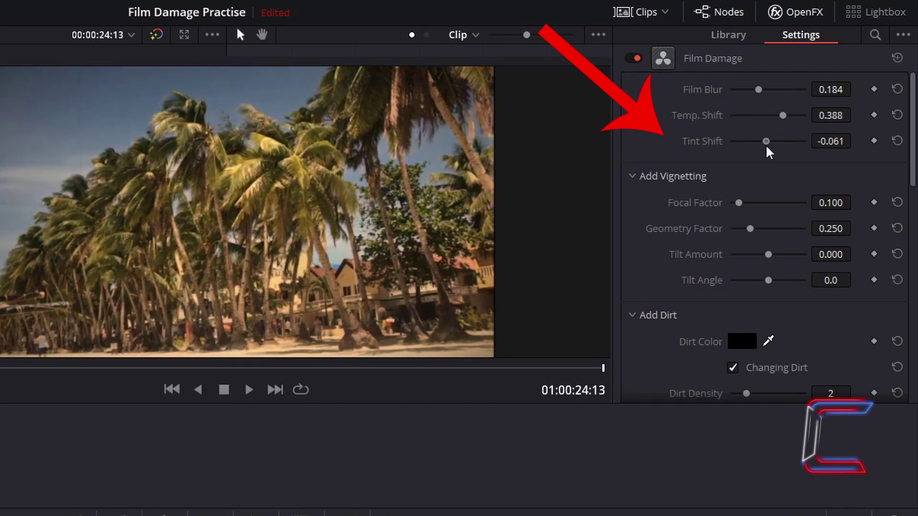
left_click_drag(767, 148, 720, 152)
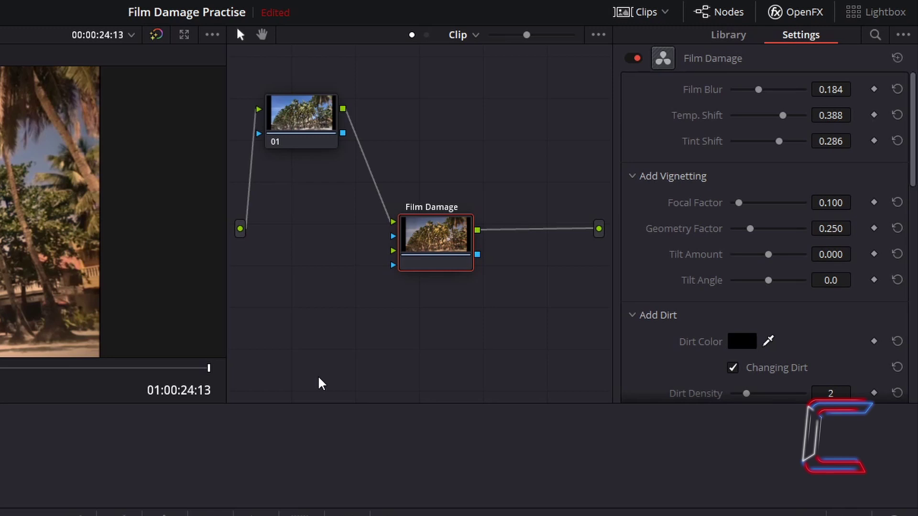
Select node 01 and drag its Color Wheels Sat from 50.00 down to 0.00.
left_click(311, 137)
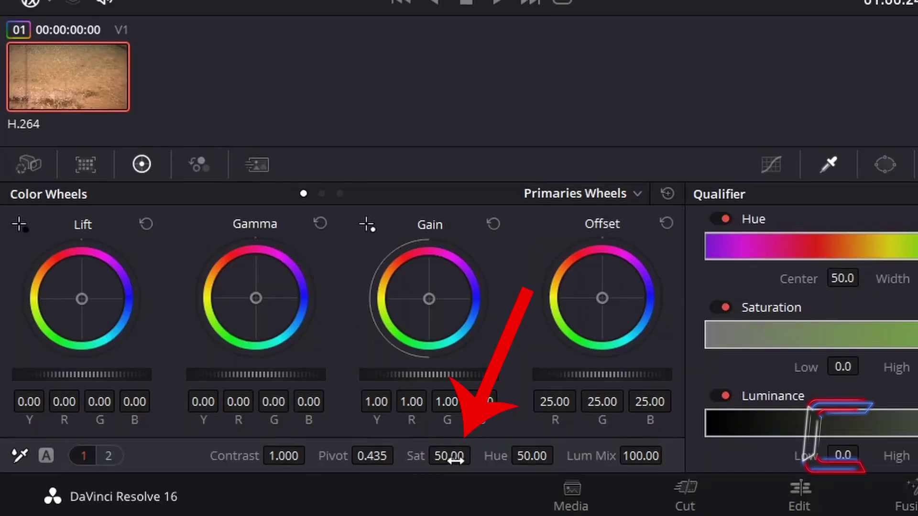
left_click_drag(455, 460, 477, 455)
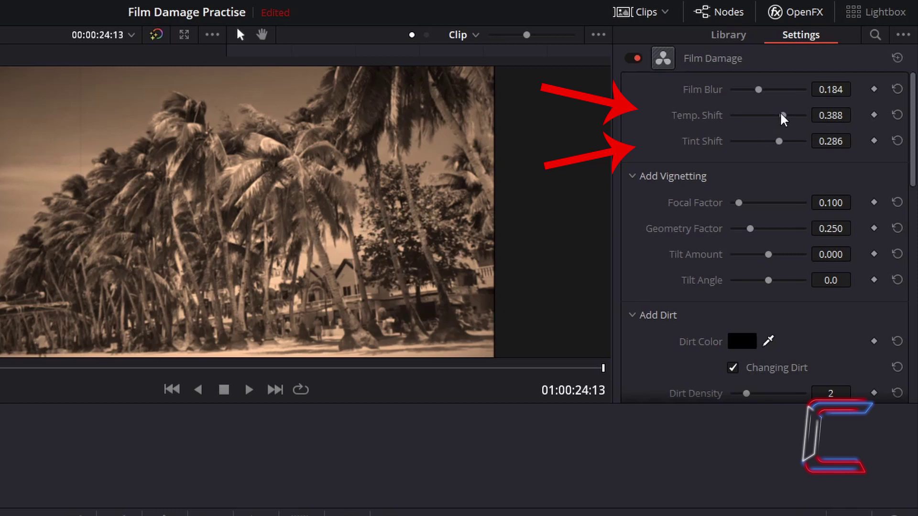
Lower Temp. and Tint Shift to 0.061 and set vignette Focal Factor 0.530, Geometry Factor 0.306.
left_click_drag(781, 113, 770, 141)
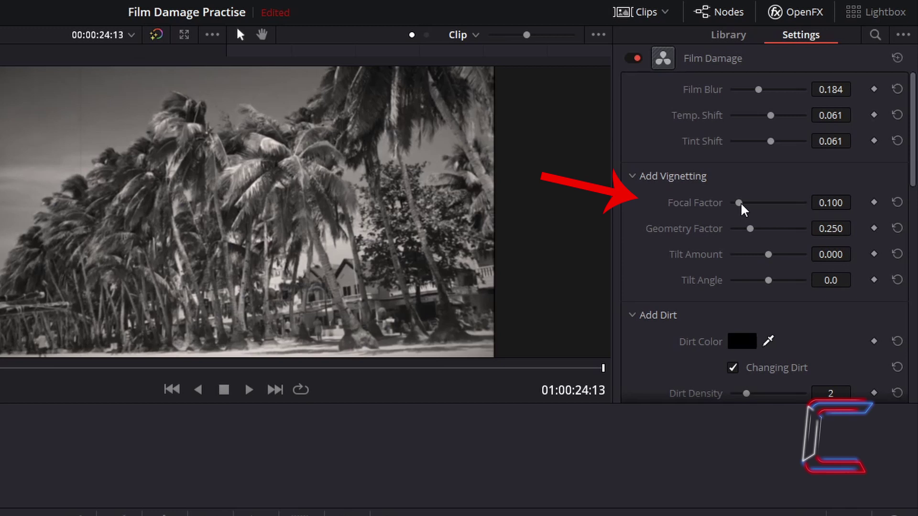
left_click_drag(740, 204, 781, 208)
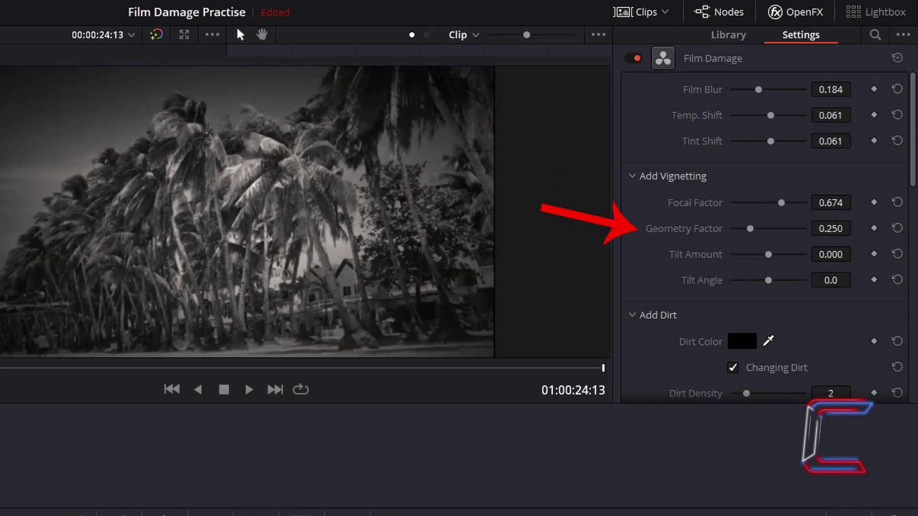
left_click_drag(749, 227, 815, 239)
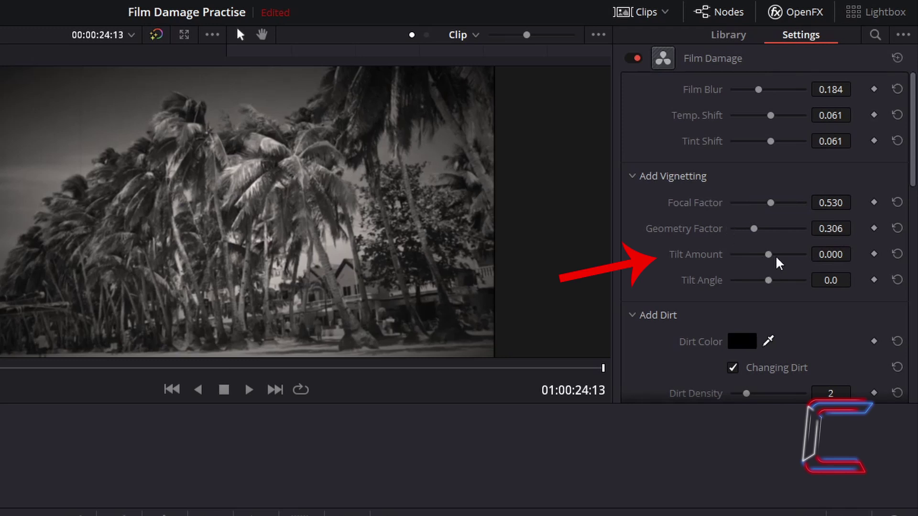
After trying a few tilts, set the vignette Tilt Amount to 0.673 and Tilt Angle to -113.9.
left_click_drag(770, 257, 743, 258)
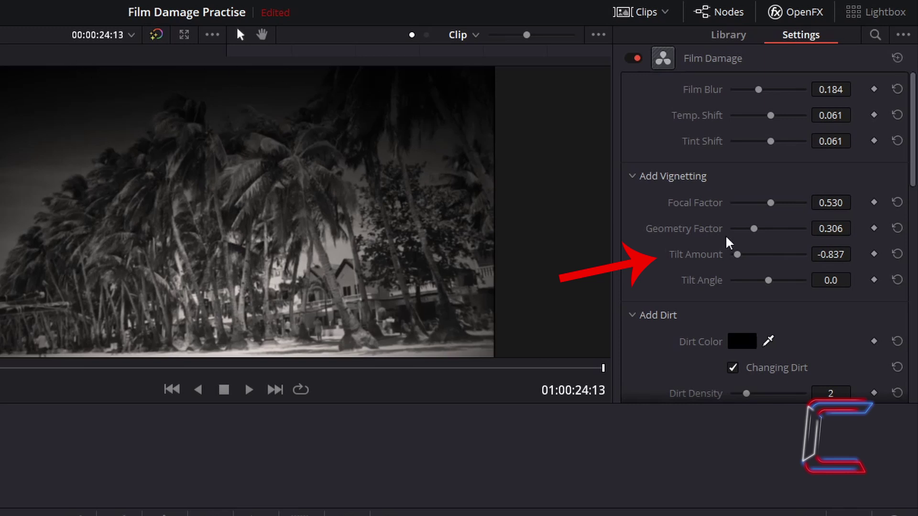
left_click_drag(738, 254, 768, 278)
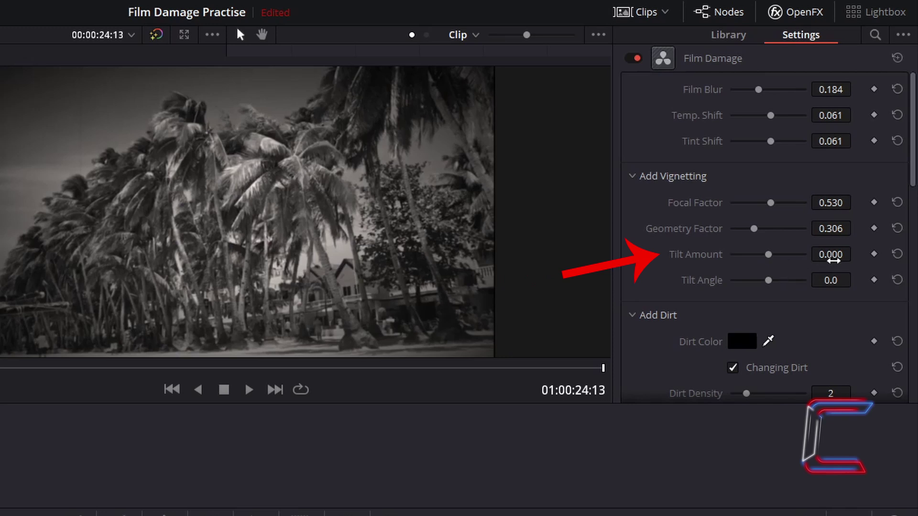
left_click_drag(770, 253, 793, 257)
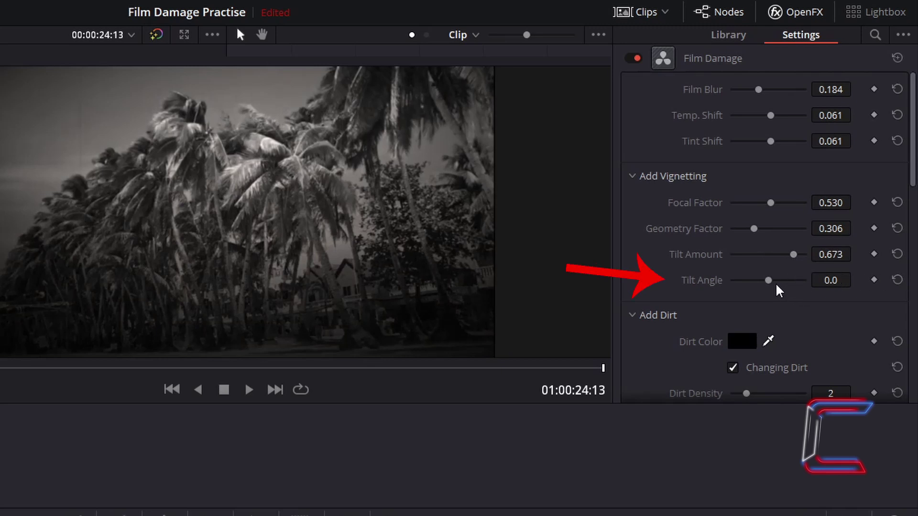
left_click_drag(768, 281, 743, 281)
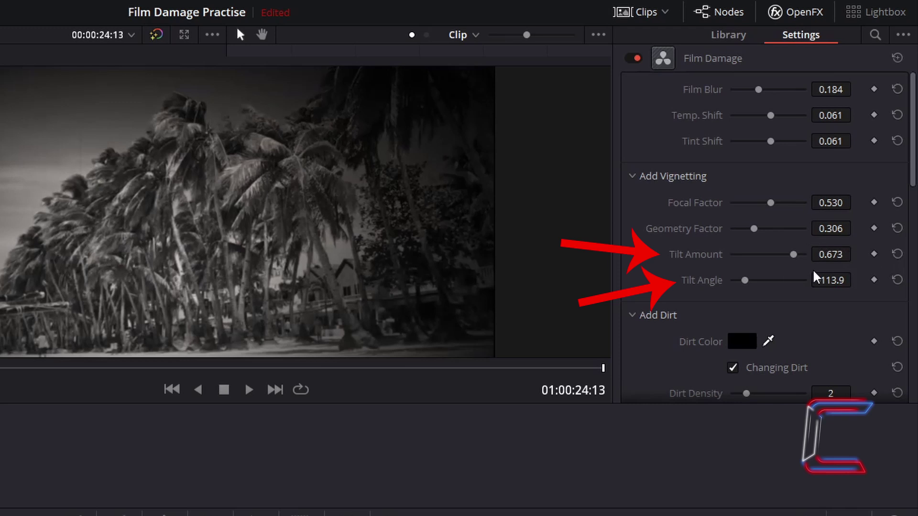
Reset the vignette Tilt Amount and Tilt Angle to 0 and bring the Add Dirt settings into view.
left_click(897, 254)
left_click(897, 280)
scroll(803, 296, "down", 2)
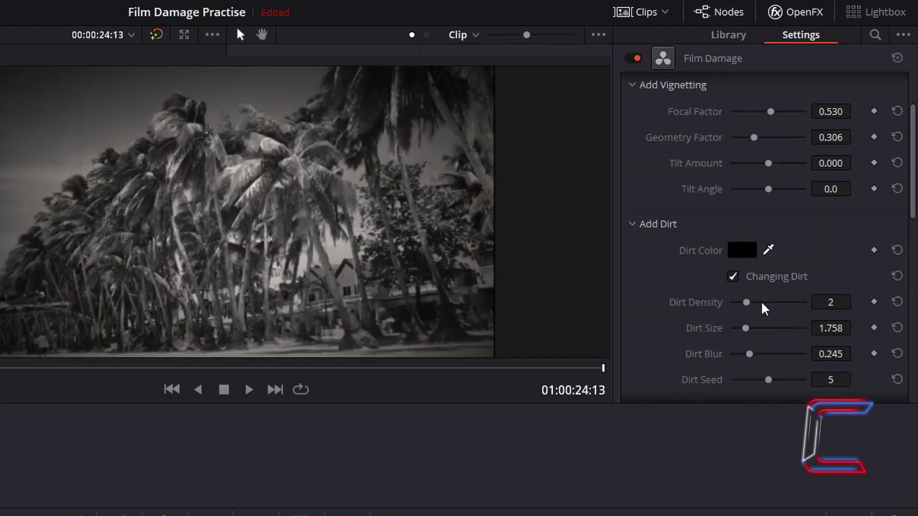
scroll(762, 302, "down", 1)
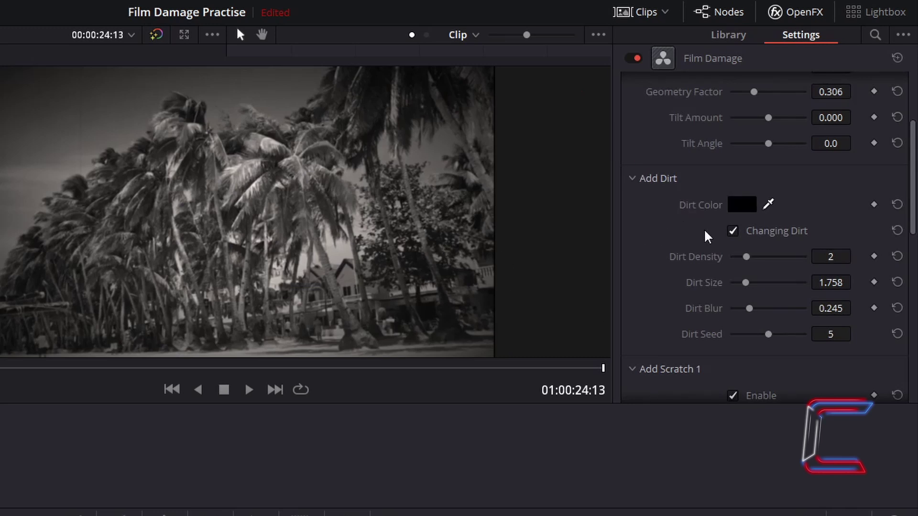
Set the Film Damage Dirt Color to dark olive yellow, rgb(154, 154, 0).
left_click(740, 211)
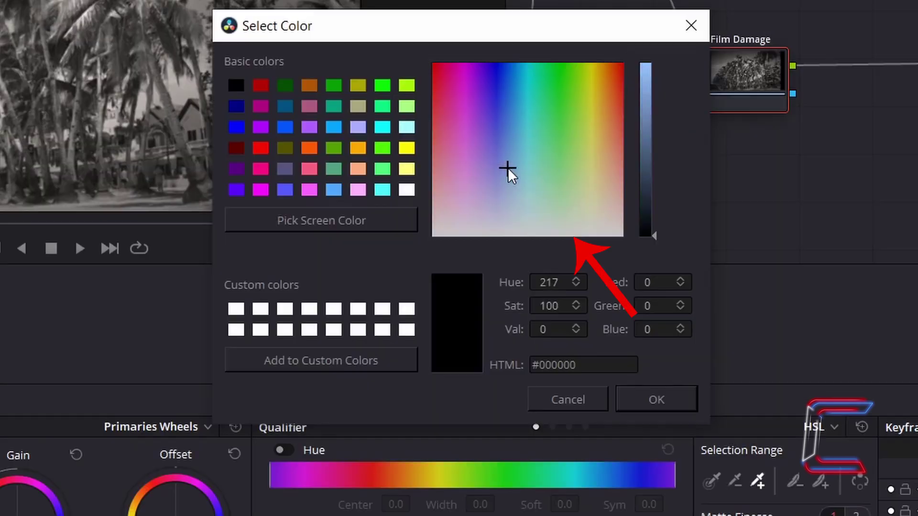
left_click_drag(506, 168, 551, 131)
left_click(411, 150)
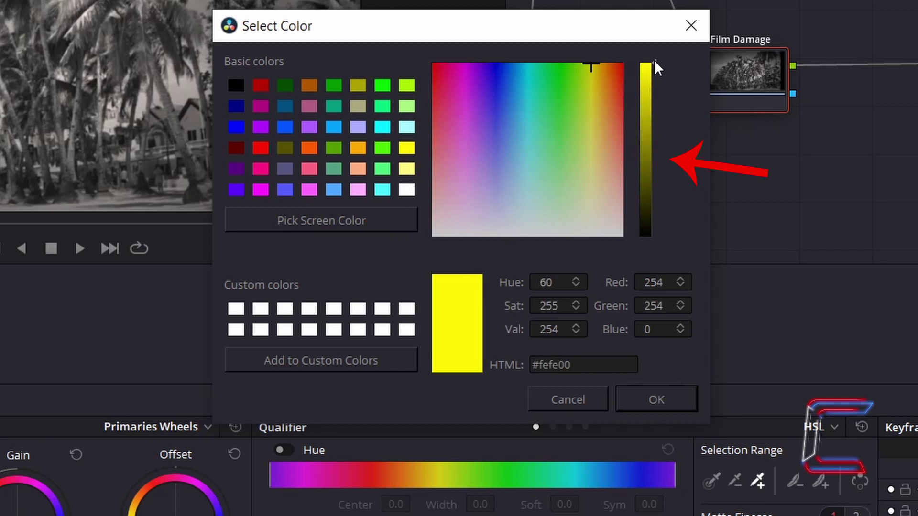
left_click(656, 72)
mouse_move(656, 73)
left_mouse_down()
mouse_move(651, 209)
mouse_move(652, 140)
left_mouse_up()
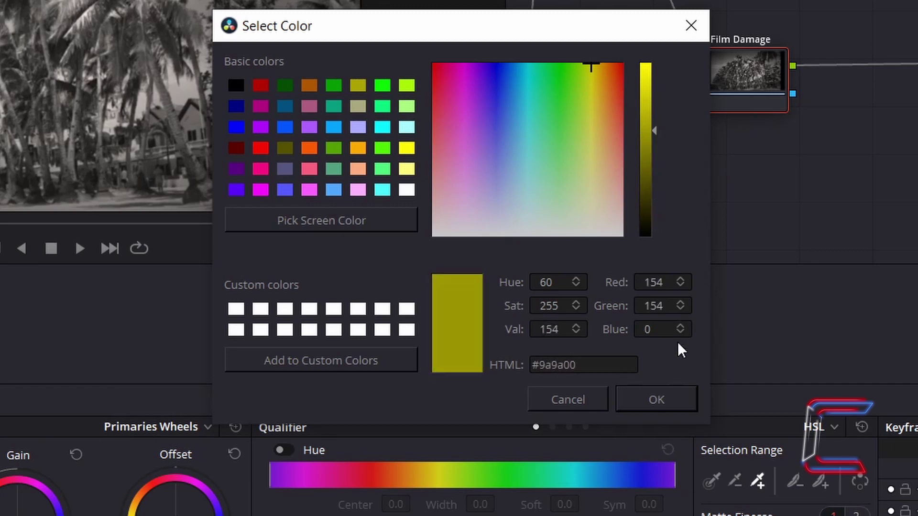
left_click(665, 398)
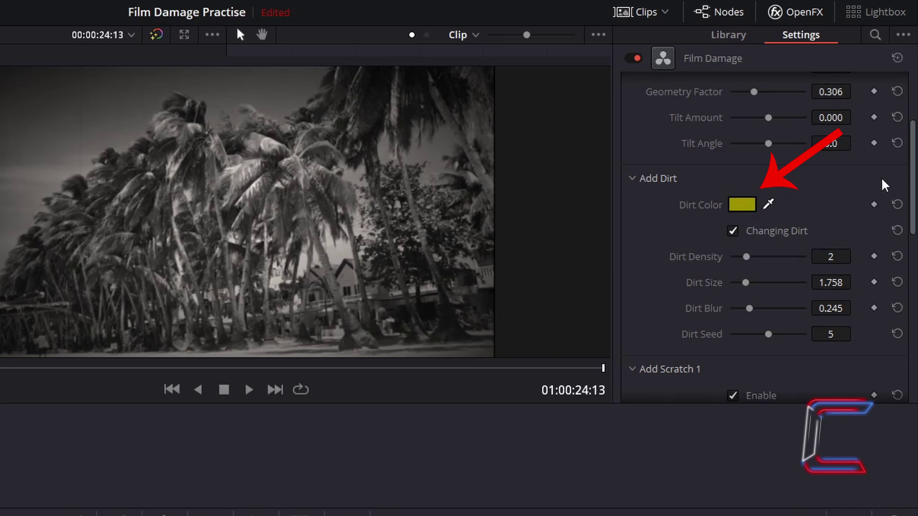
Reset the Dirt Color to black and bring Dirt Density down to 4, previewing the clip.
left_click(898, 205)
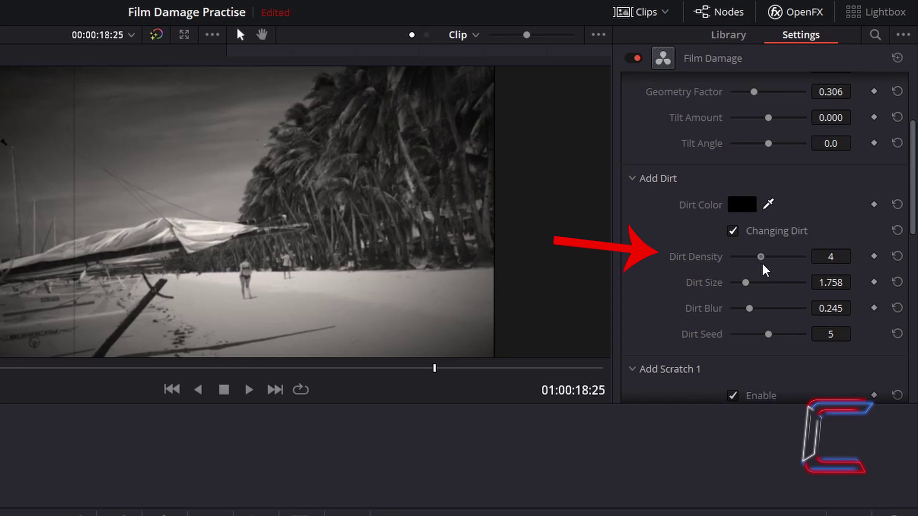
left_click_drag(760, 265, 807, 257)
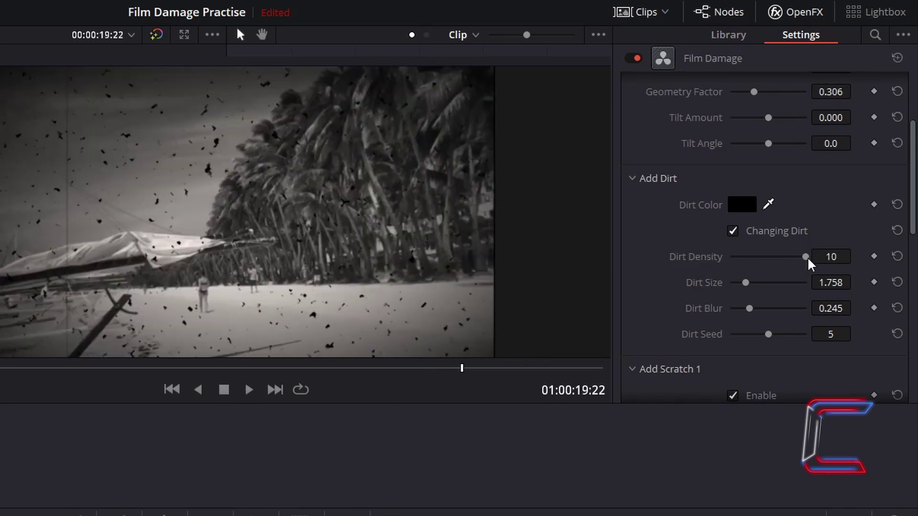
left_click_drag(807, 258, 769, 262)
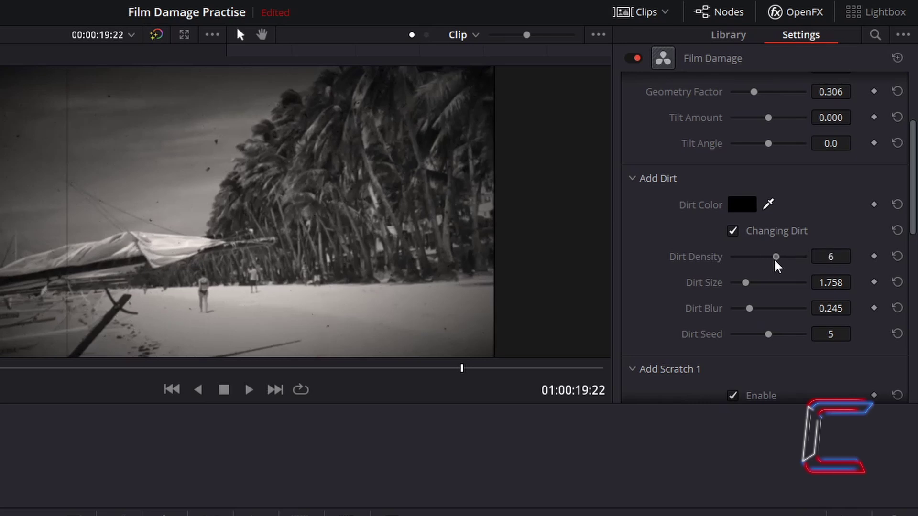
left_click(258, 388)
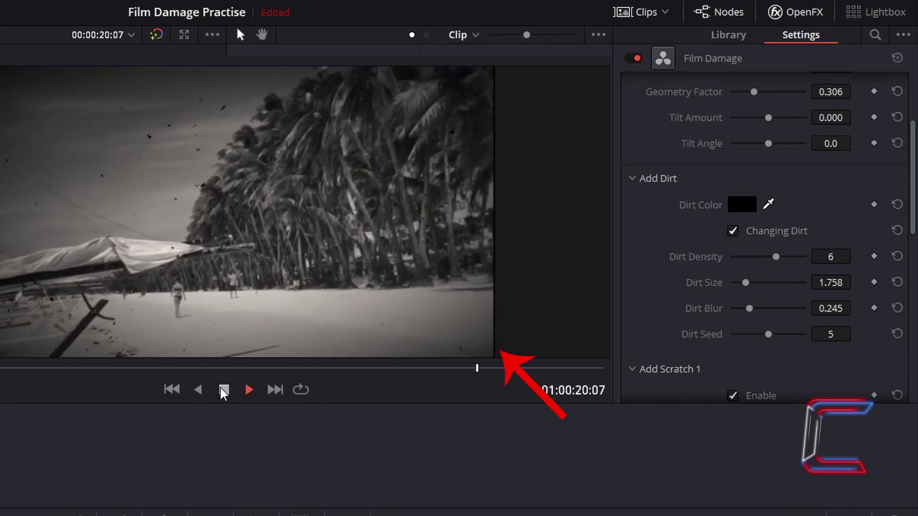
left_click(221, 389)
left_click_drag(779, 259, 769, 258)
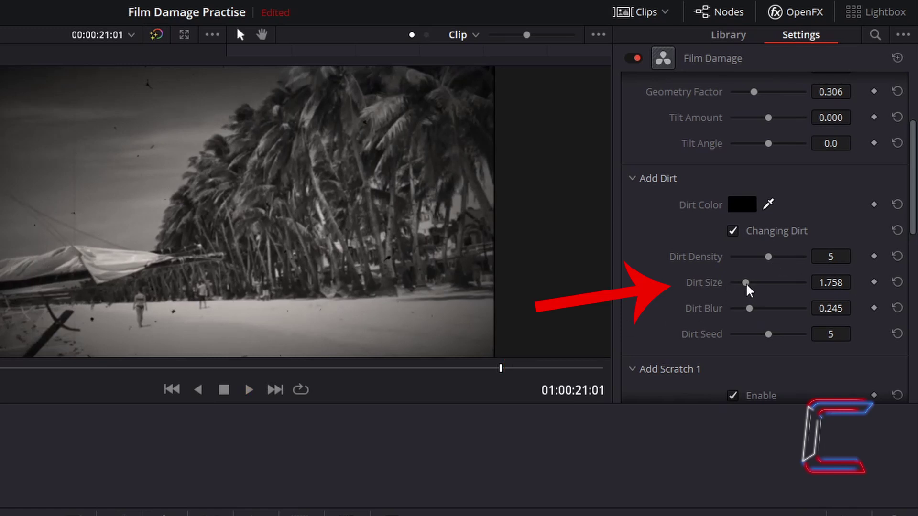
Set Dirt Size to 2.960, Dirt Blur to 0.419 and Dirt Seed to 4, and preview playback.
left_click_drag(745, 282, 825, 288)
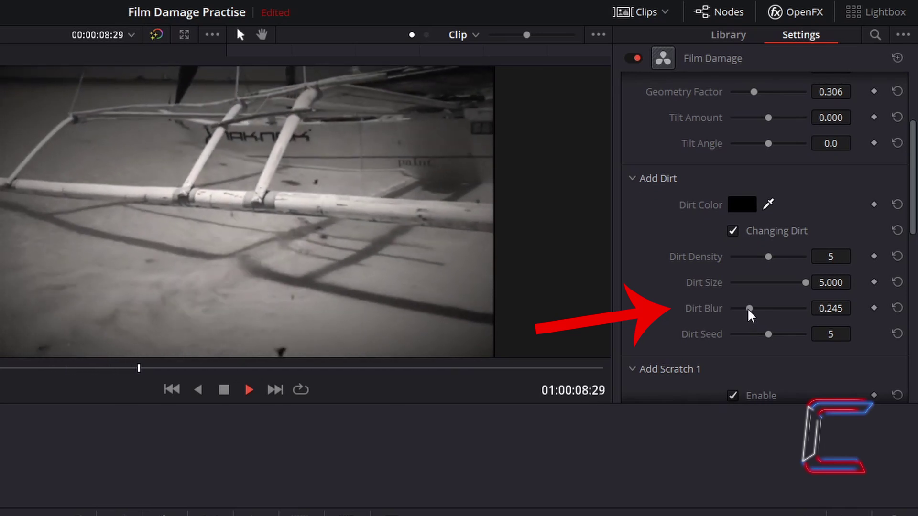
left_click_drag(748, 310, 782, 315)
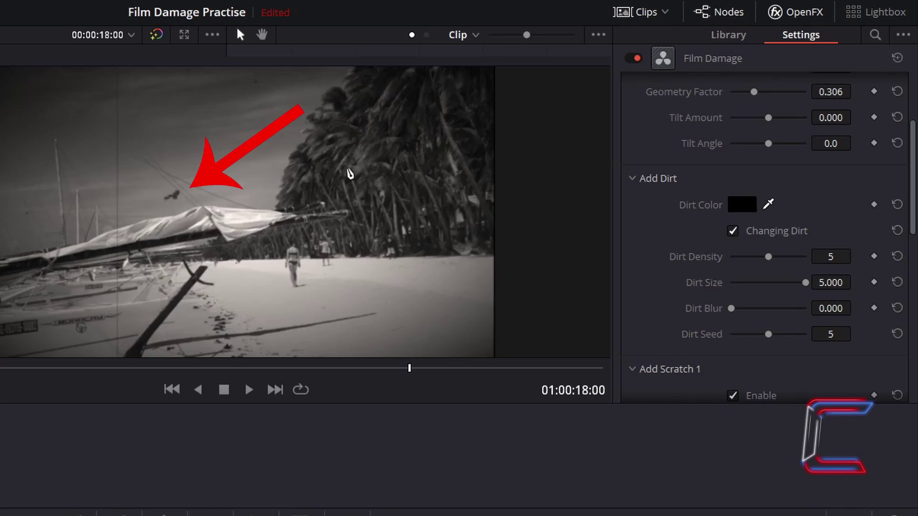
left_click_drag(747, 311, 773, 283)
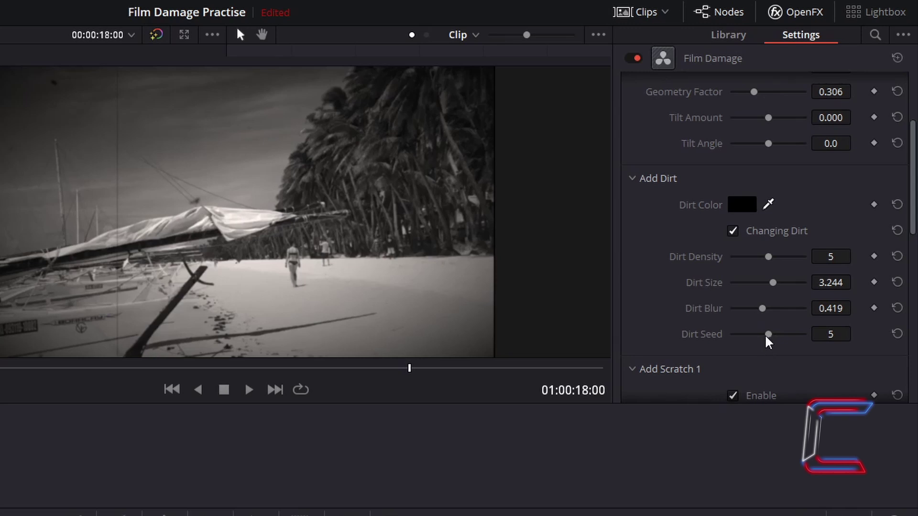
left_click_drag(766, 335, 804, 336)
left_click(254, 390)
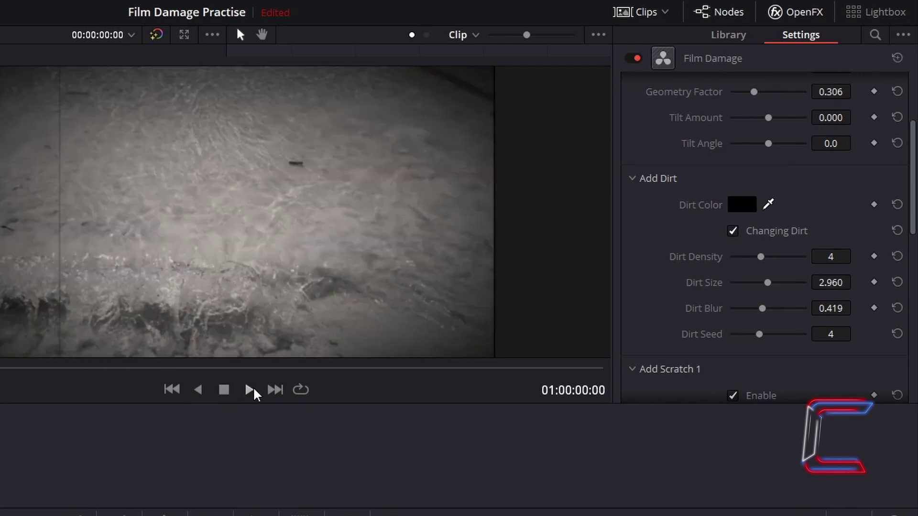
left_click(253, 391)
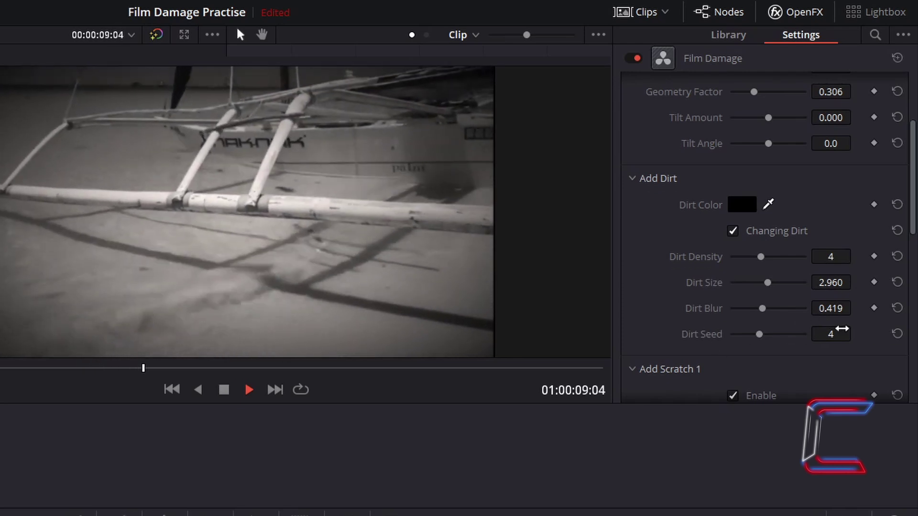
scroll(813, 276, "down", 3)
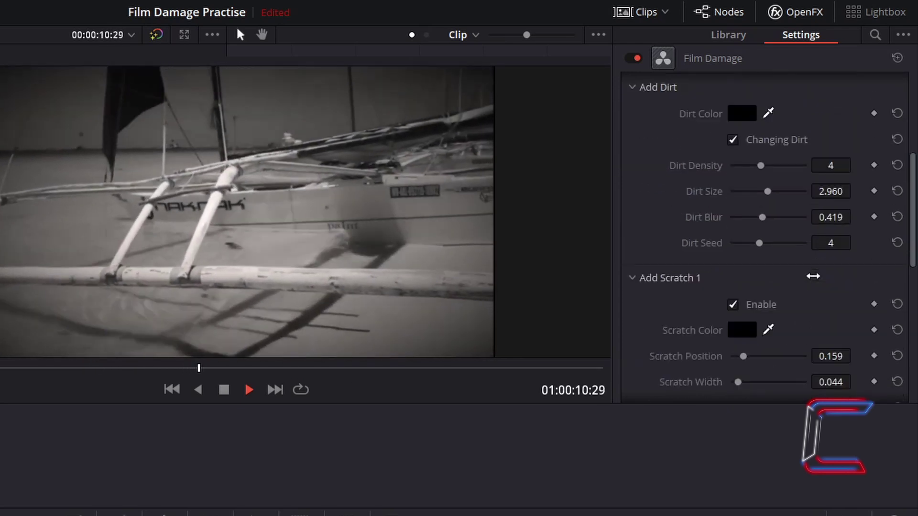
scroll(813, 276, "down", 3)
scroll(811, 275, "down", 2)
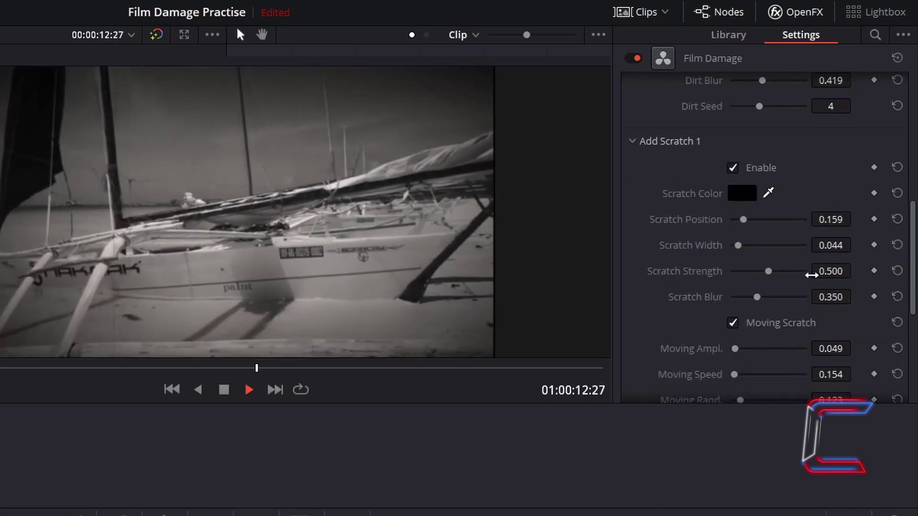
scroll(693, 170, "down", 2)
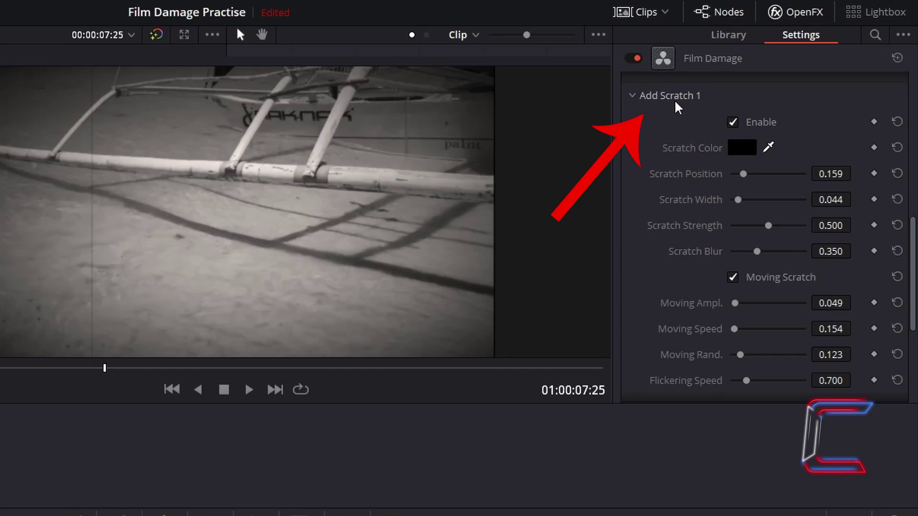
left_click(733, 121)
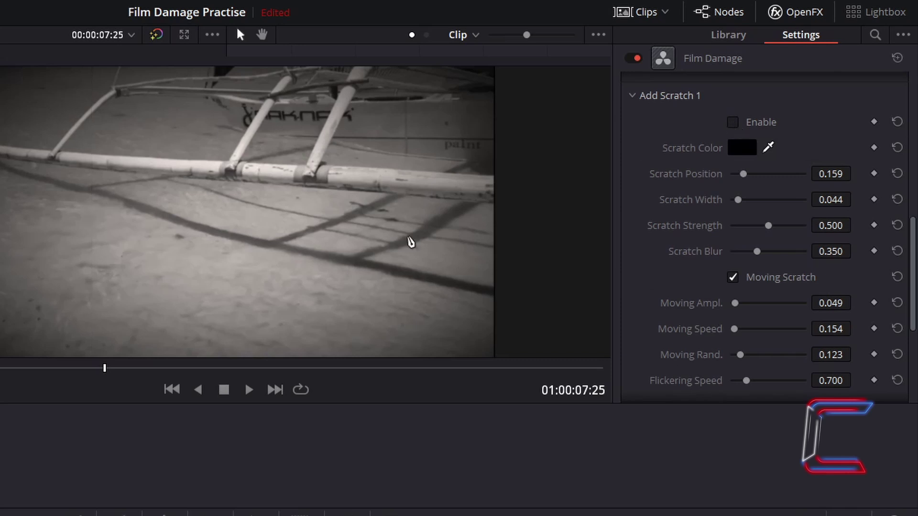
left_click(733, 122)
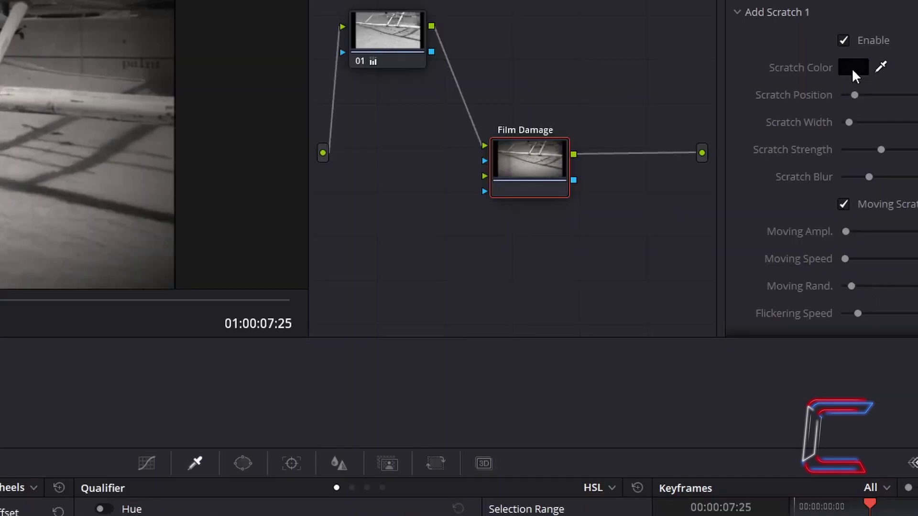
left_click(852, 70)
left_click(377, 186)
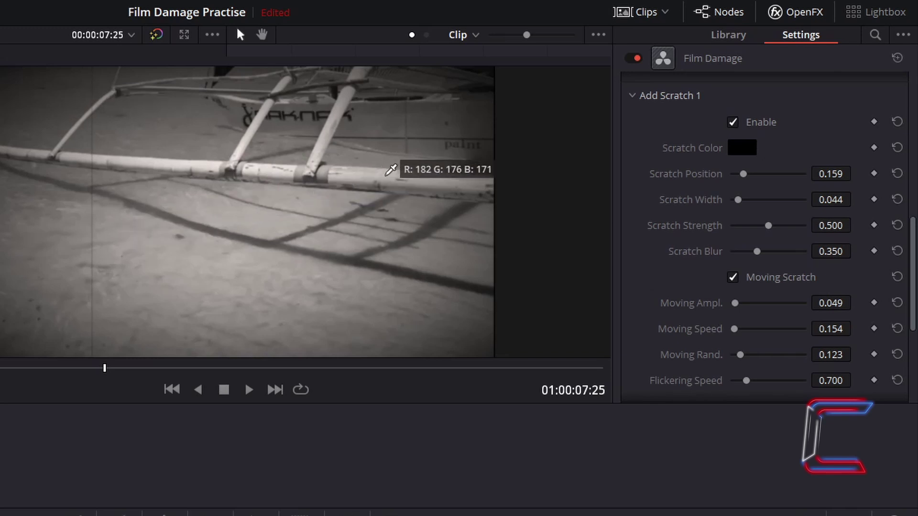
left_click(426, 179)
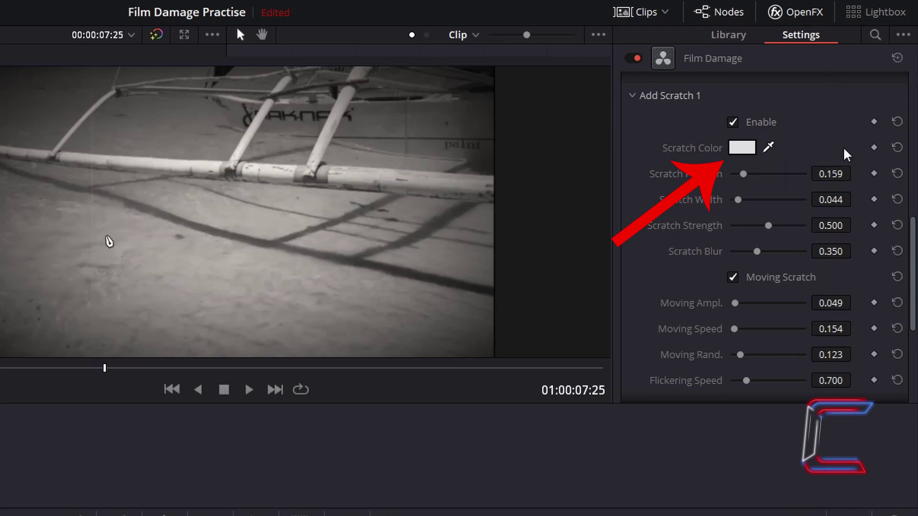
left_click(897, 150)
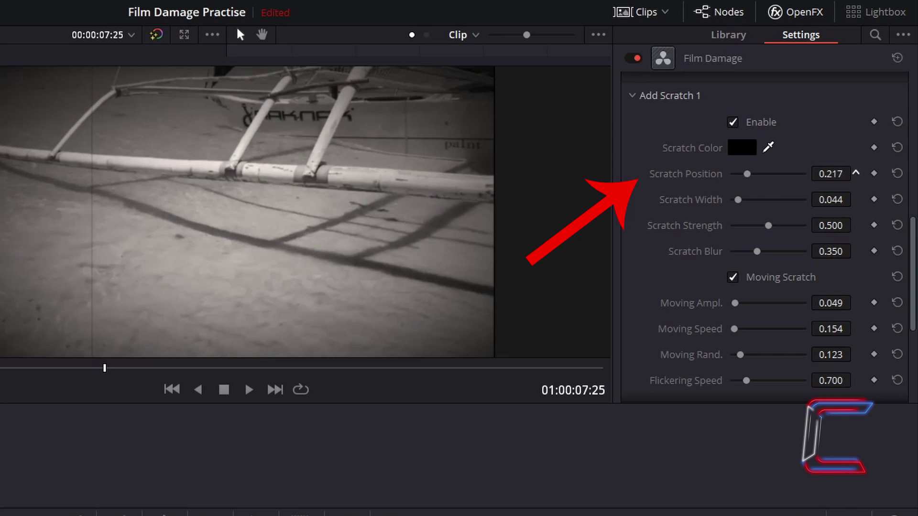
Move Add Scratch 1 to Scratch Position 0.155 with Width 0.143.
left_click_drag(830, 174, 841, 174)
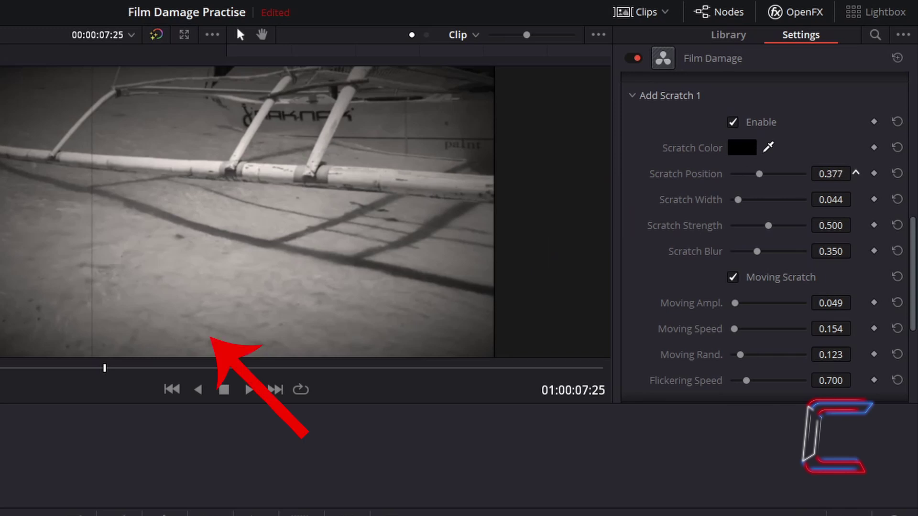
right_click(282, 406)
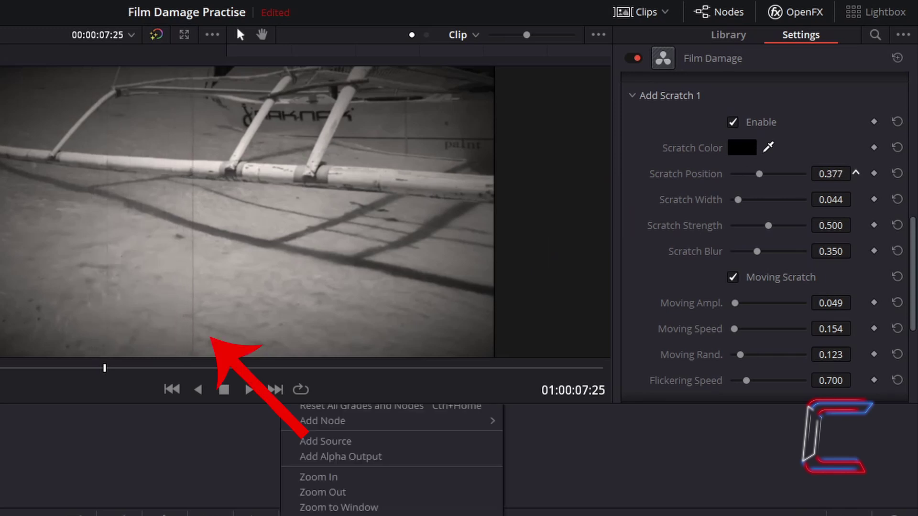
left_click_drag(855, 173, 840, 186)
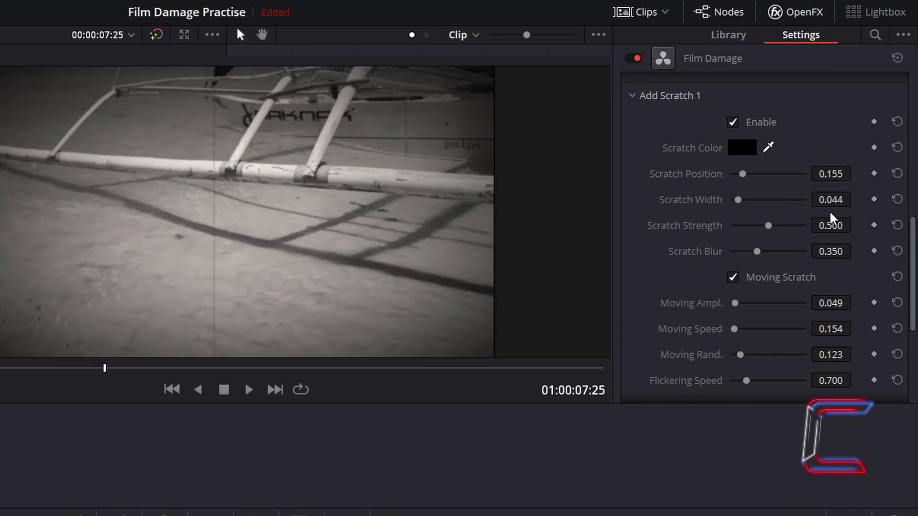
left_click_drag(831, 200, 772, 244)
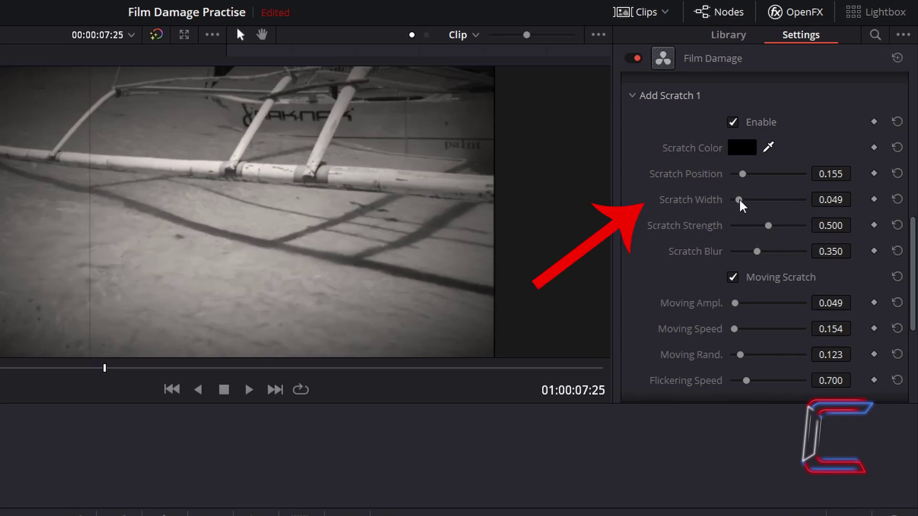
left_click_drag(738, 200, 773, 203)
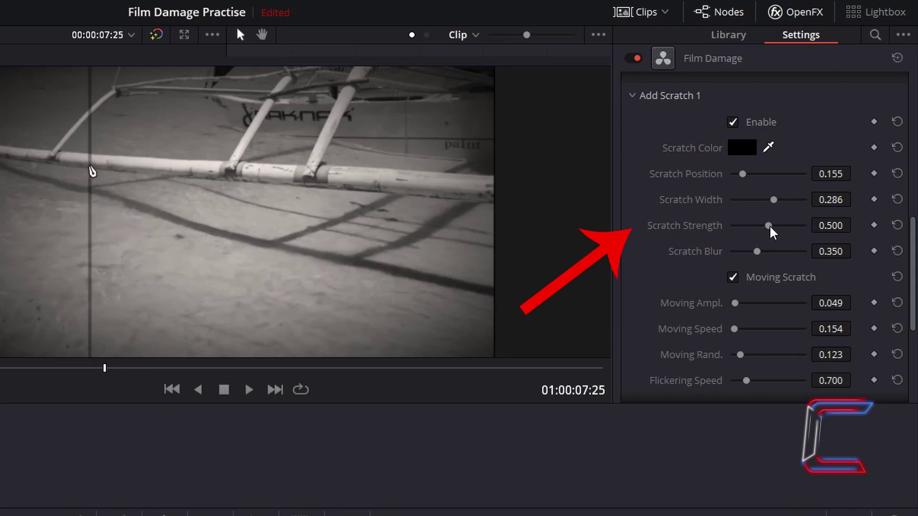
Set scratch Strength 0.419 and Blur 0.490, then replay the clip from the first frame.
left_click_drag(769, 224, 823, 233)
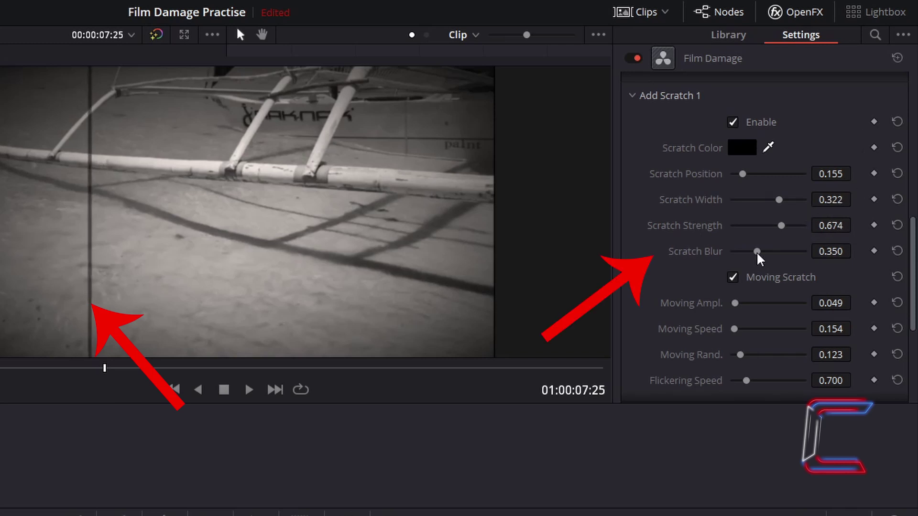
left_click_drag(756, 251, 826, 261)
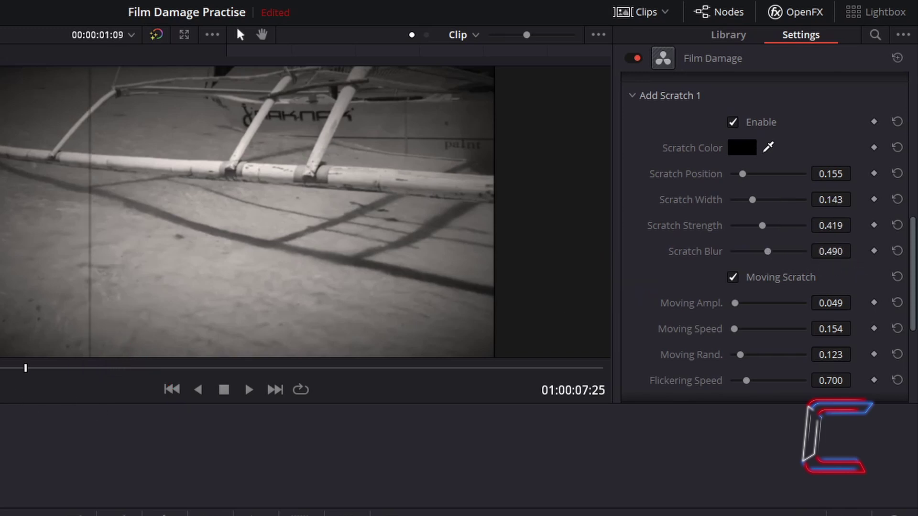
left_click(164, 396)
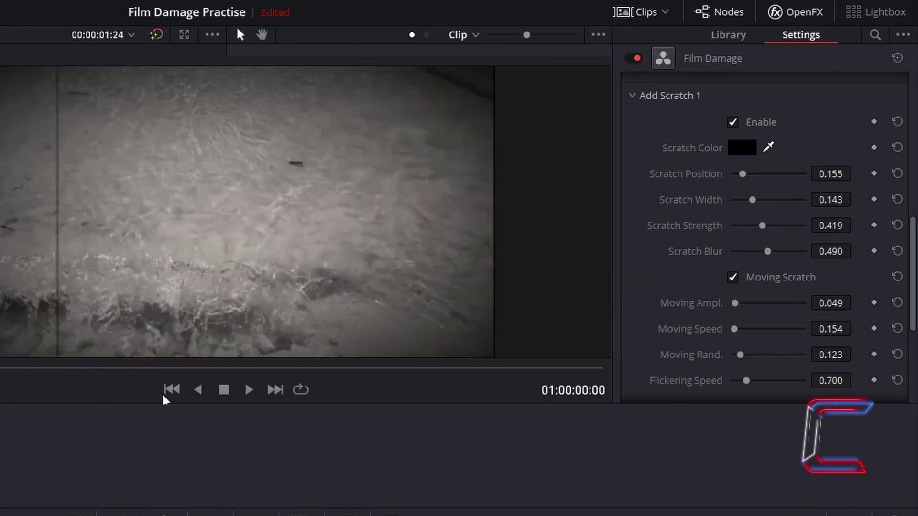
left_click(249, 390)
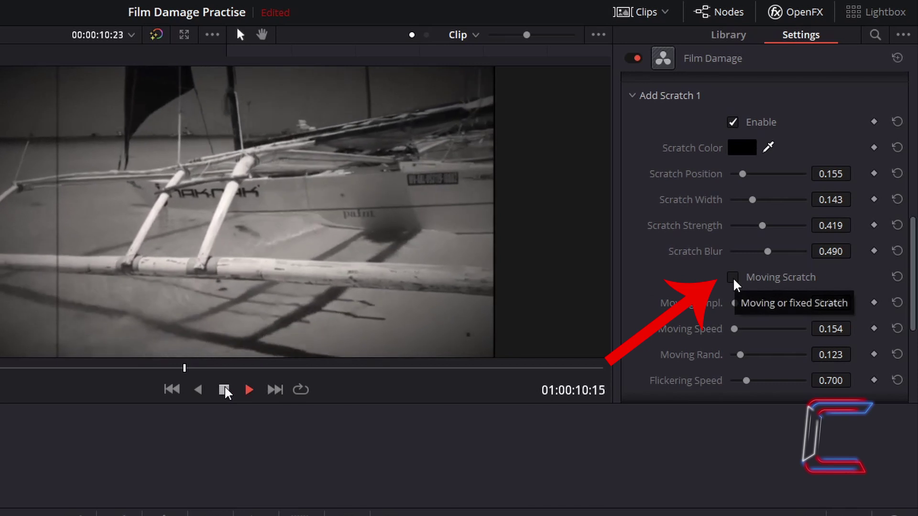
Enable Moving Scratch for Add Scratch 1 and preview the clip.
left_click(732, 277)
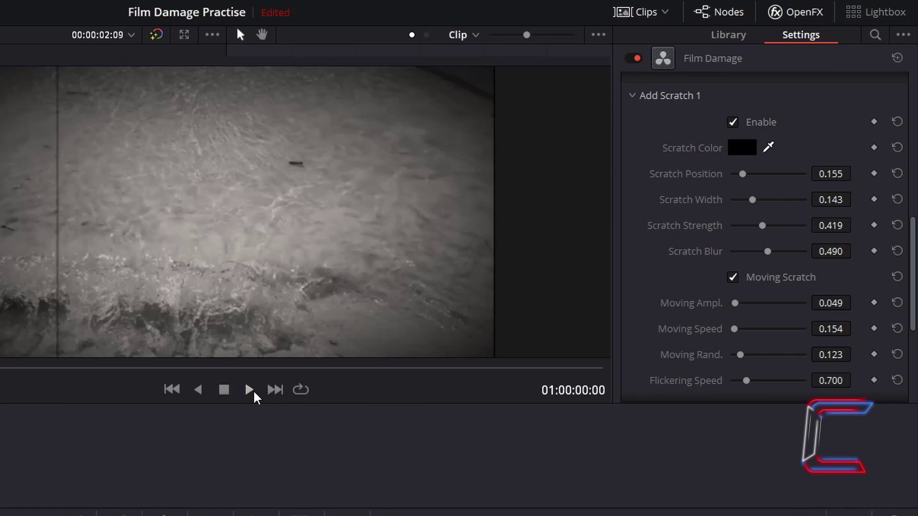
left_click(254, 389)
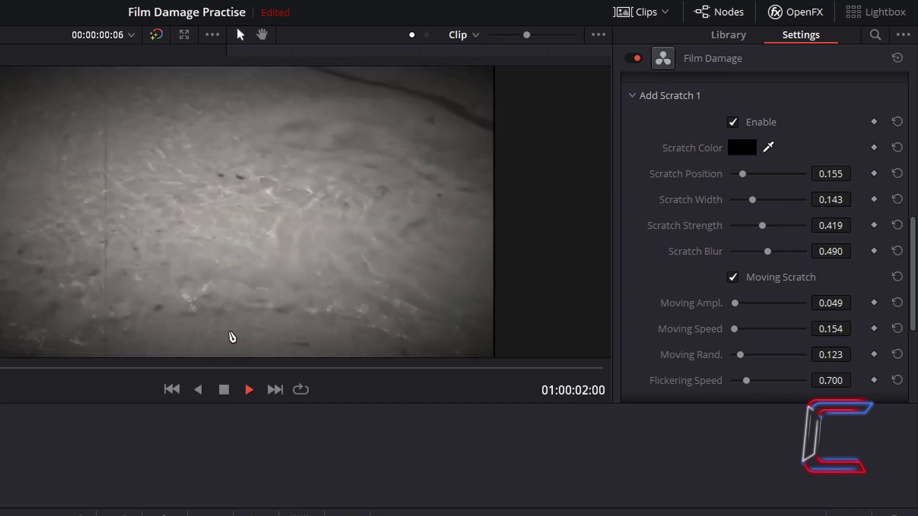
left_click(224, 389)
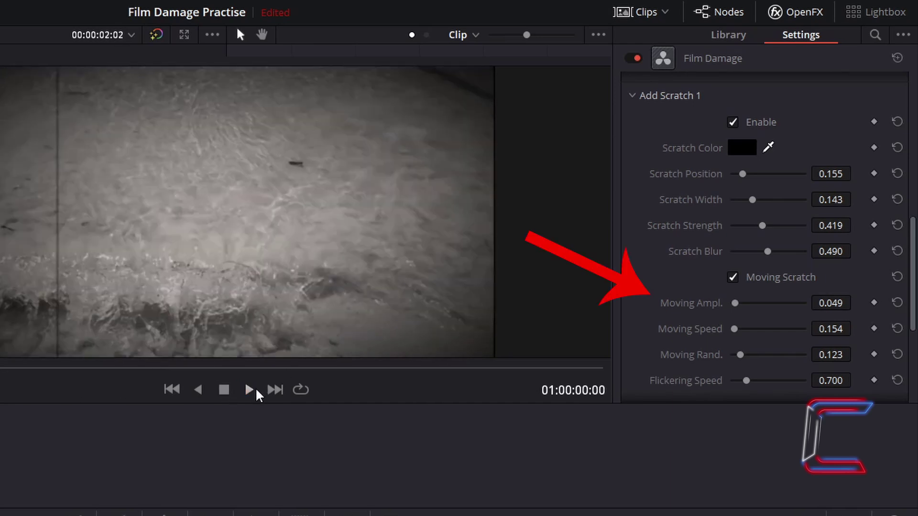
left_click(248, 390)
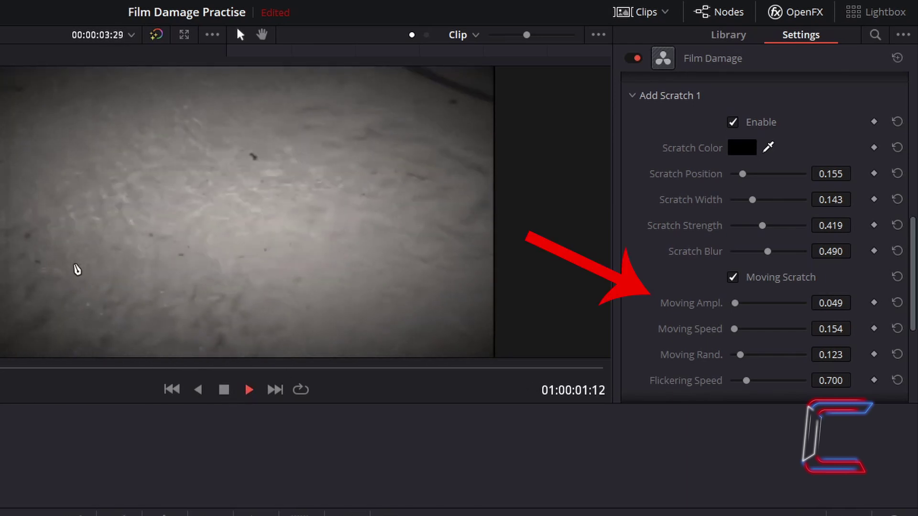
Set Moving Ampl. 0.530, Moving Rand. 0.275, Moving Speed 0.535 and Flickering Speed 0.000.
left_click_drag(734, 303, 770, 304)
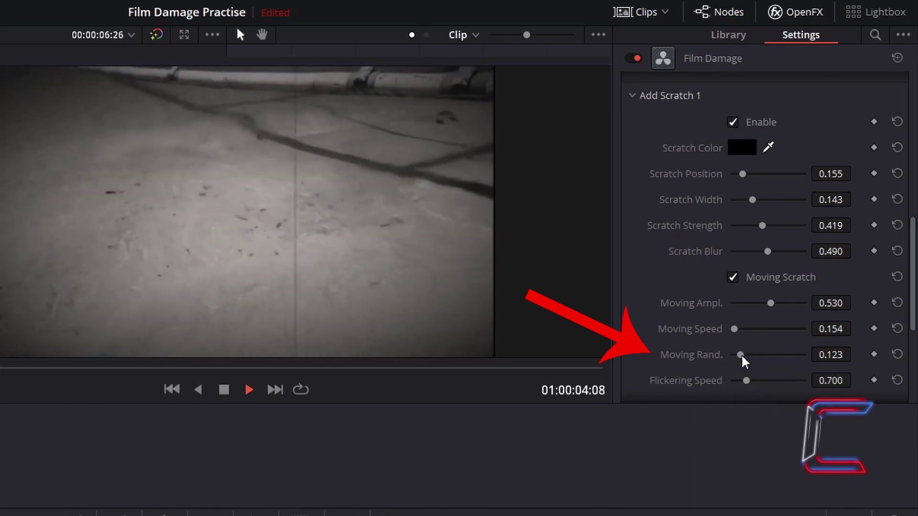
left_click_drag(741, 354, 706, 357)
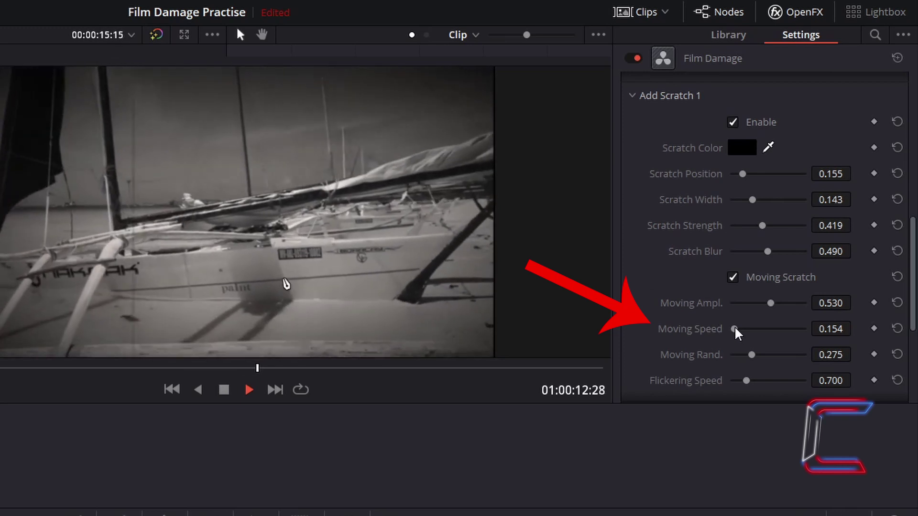
left_click_drag(734, 328, 747, 329)
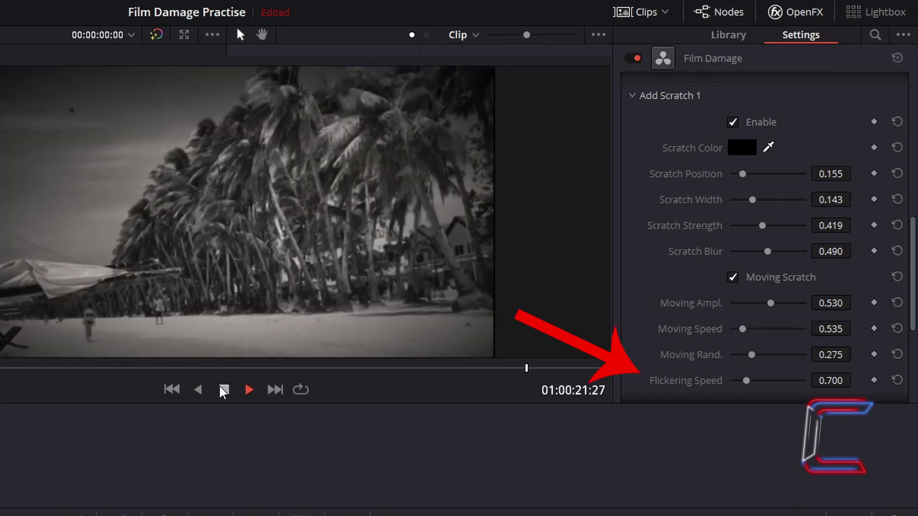
key("space")
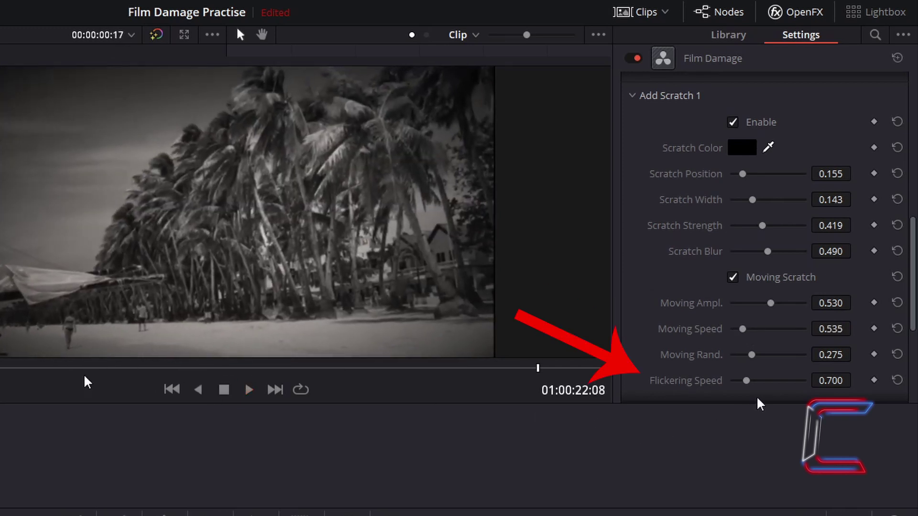
left_click(172, 390)
left_click(248, 396)
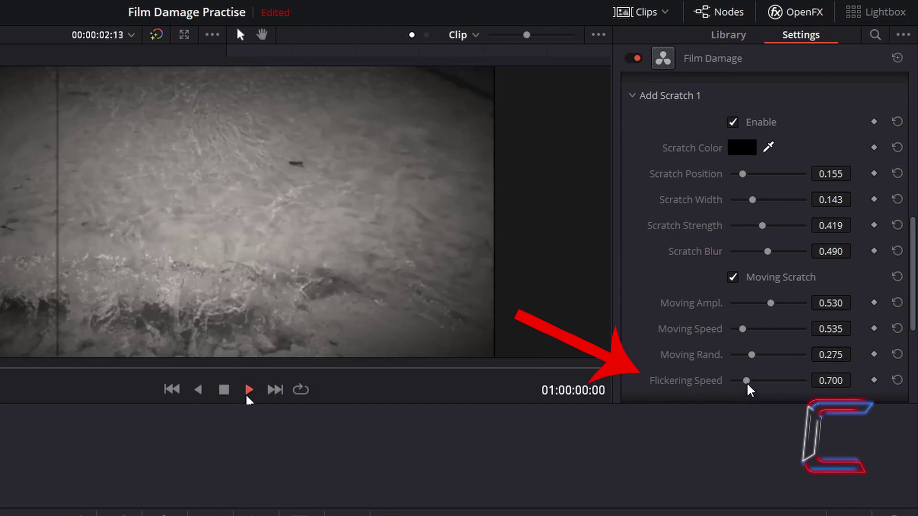
left_click_drag(747, 381, 767, 381)
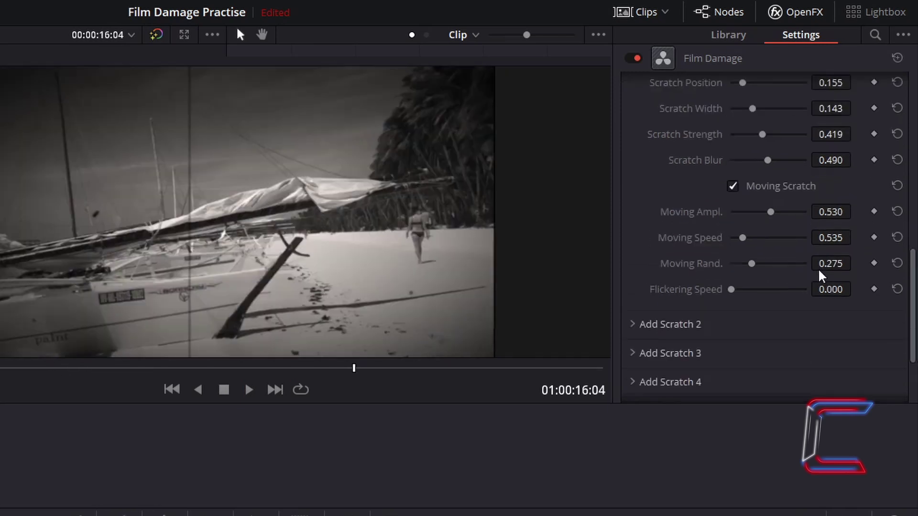
Expand the still-disabled Add Scratch 2 section in the Film Damage inspector.
scroll(821, 276, "up", 3)
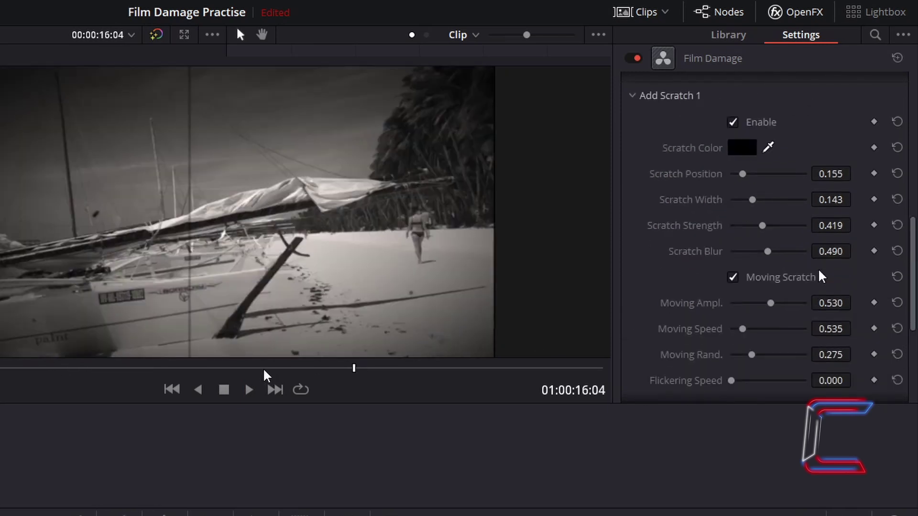
scroll(821, 277, "down", 5)
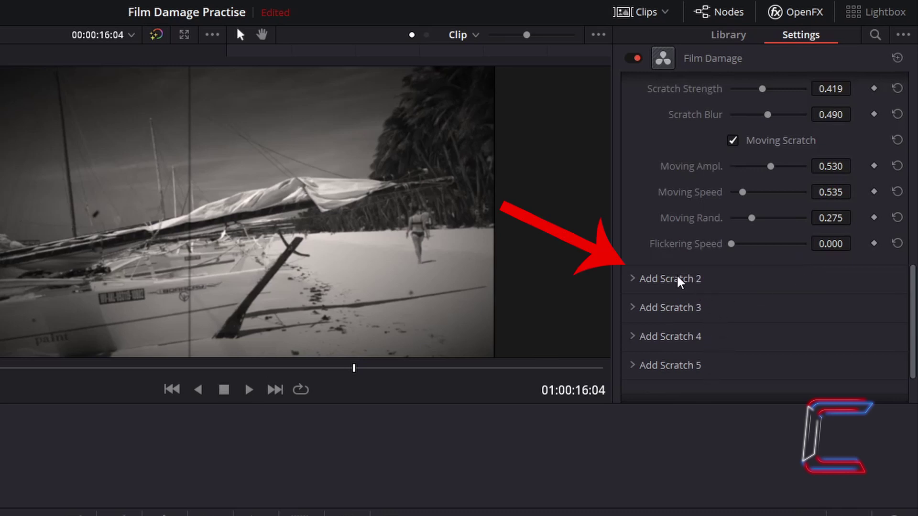
left_click(635, 290)
scroll(819, 281, "down", 10)
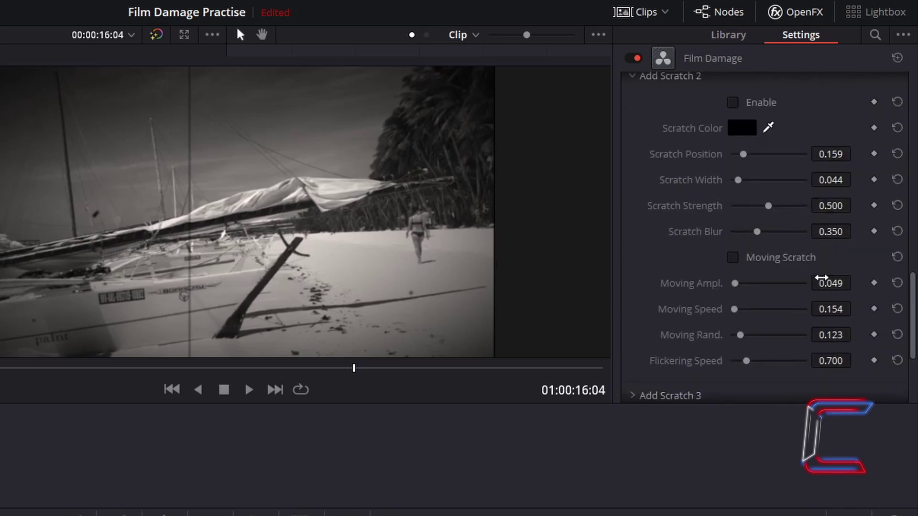
scroll(821, 275, "up", 3)
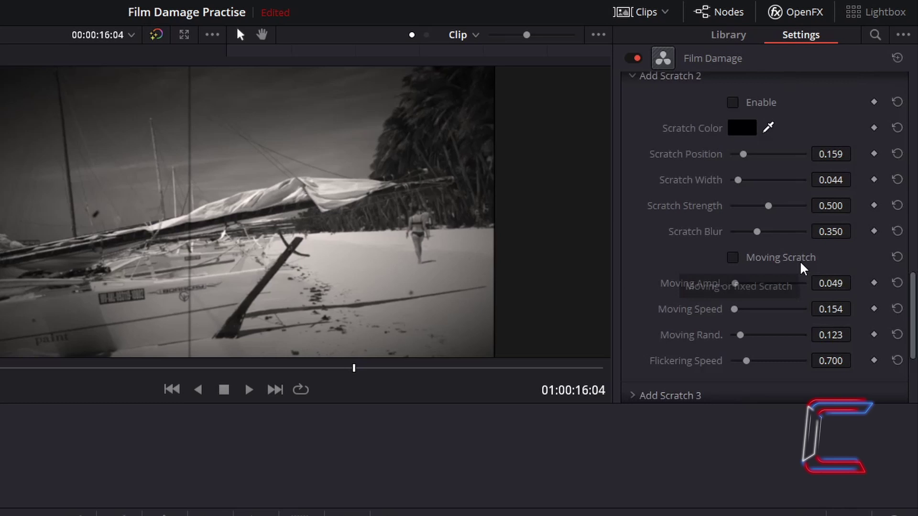
scroll(803, 268, "up", 2)
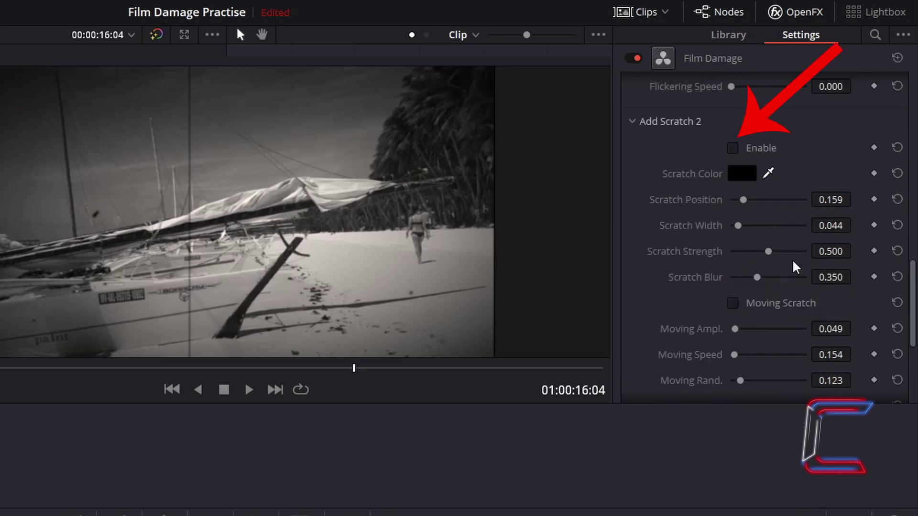